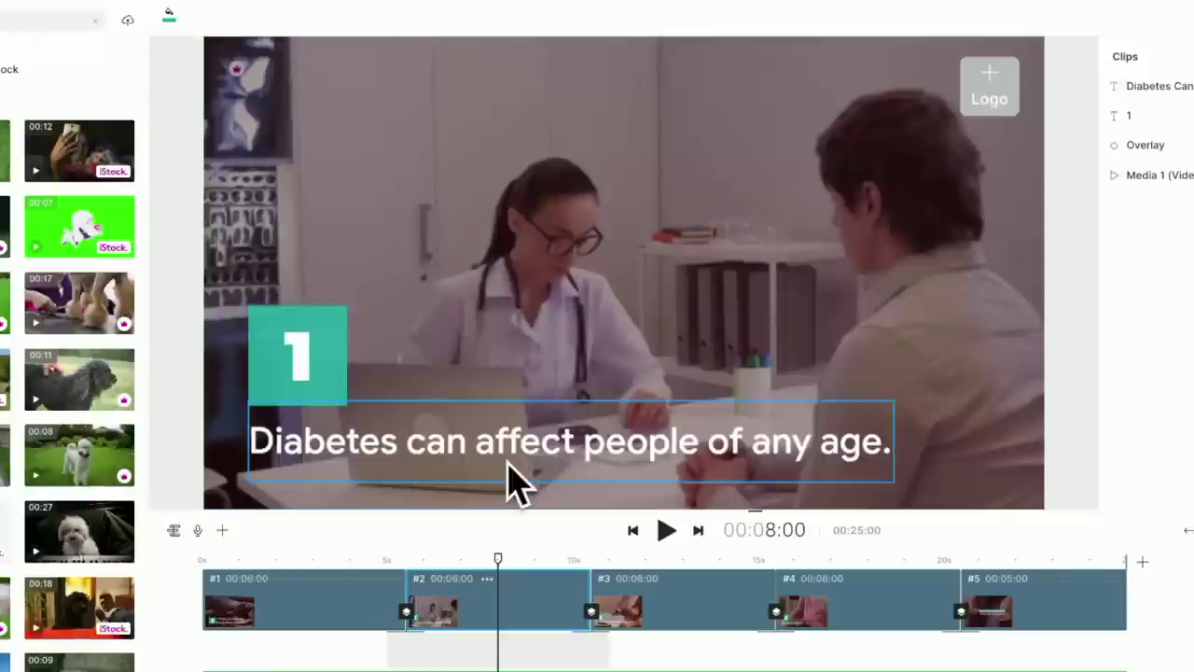
Replace the second scene's caption with "Goldendoodle", place it beside the number 1 box and enlarge the text to size 171
click(474, 448)
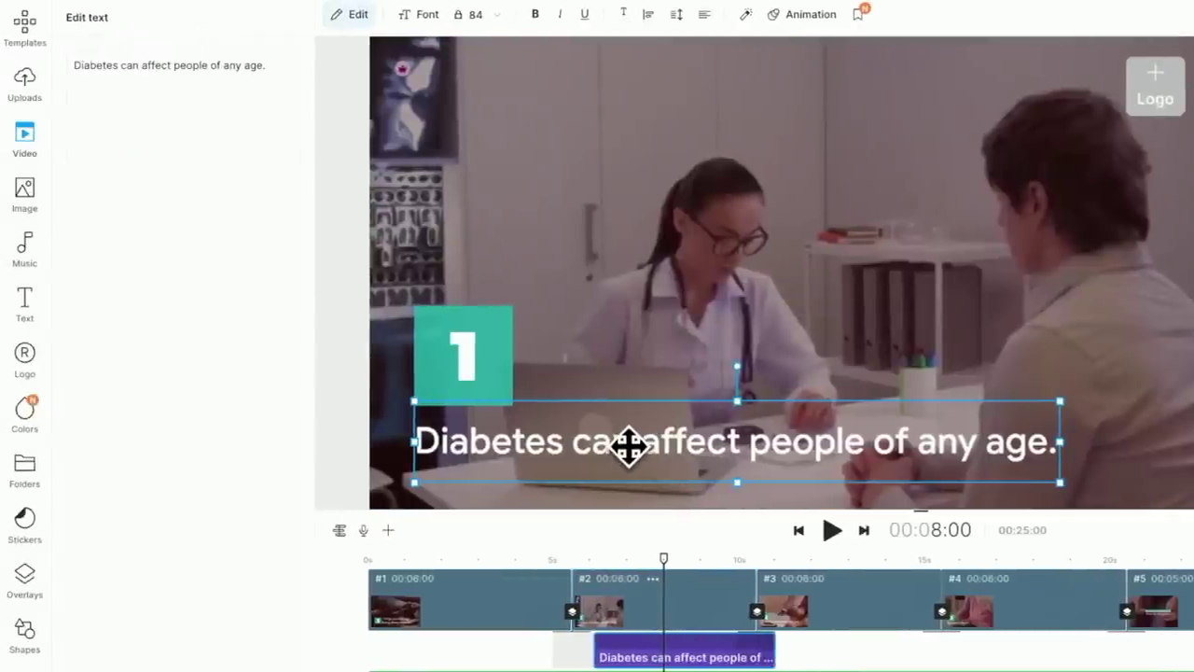
triple_click(218, 70)
text(Goldendoodle)
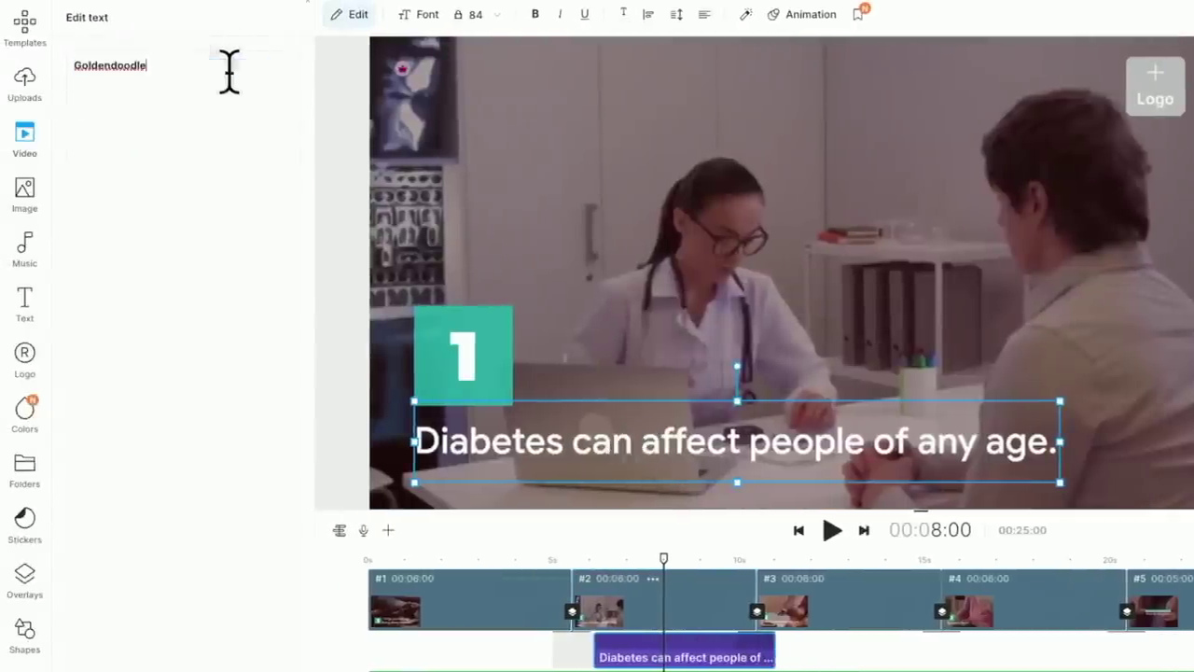
click(686, 266)
drag(653, 400, 693, 354)
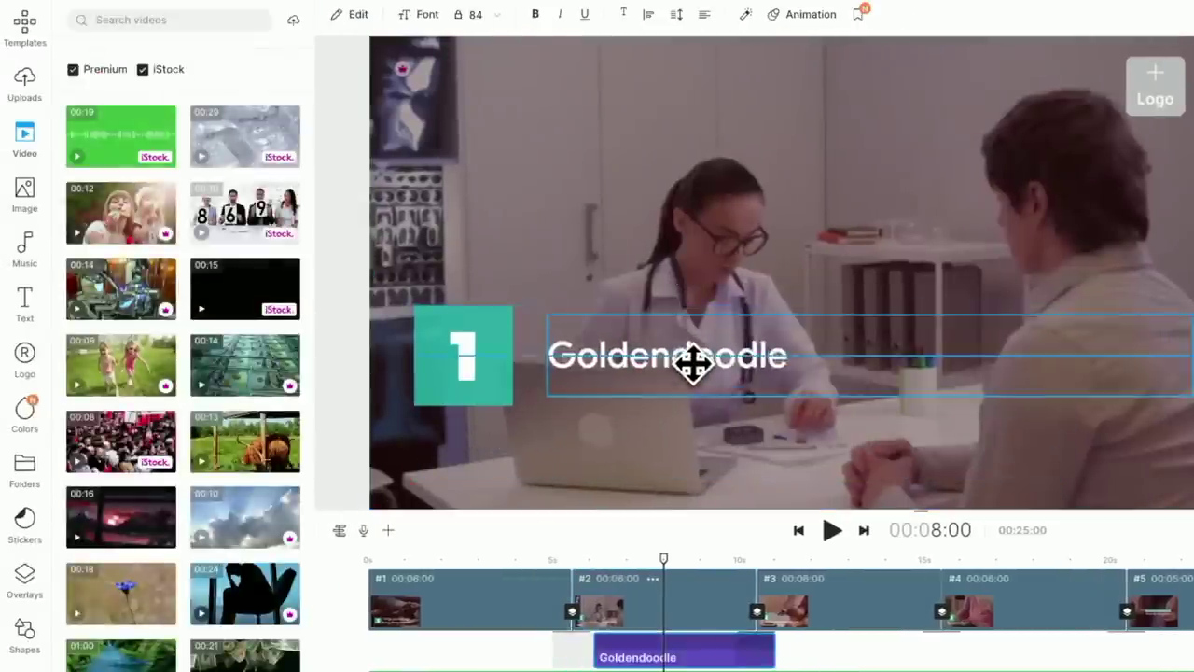
click(303, 20)
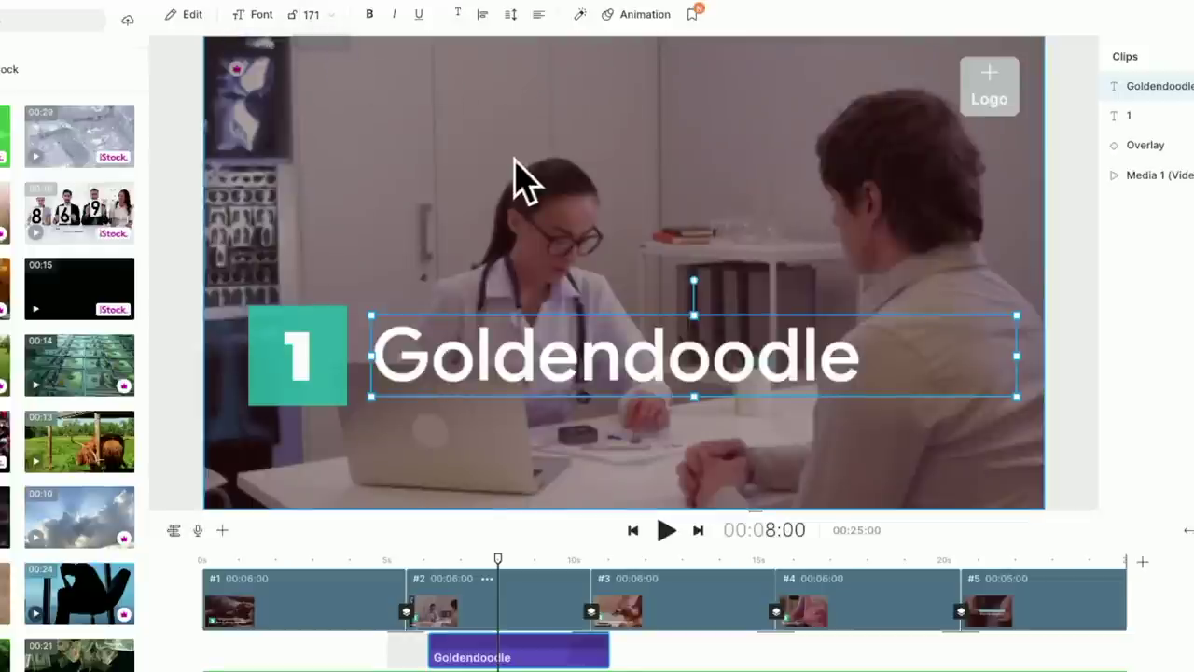
Select the scene's background video and search the stock video library for "goldendoodle"
click(581, 282)
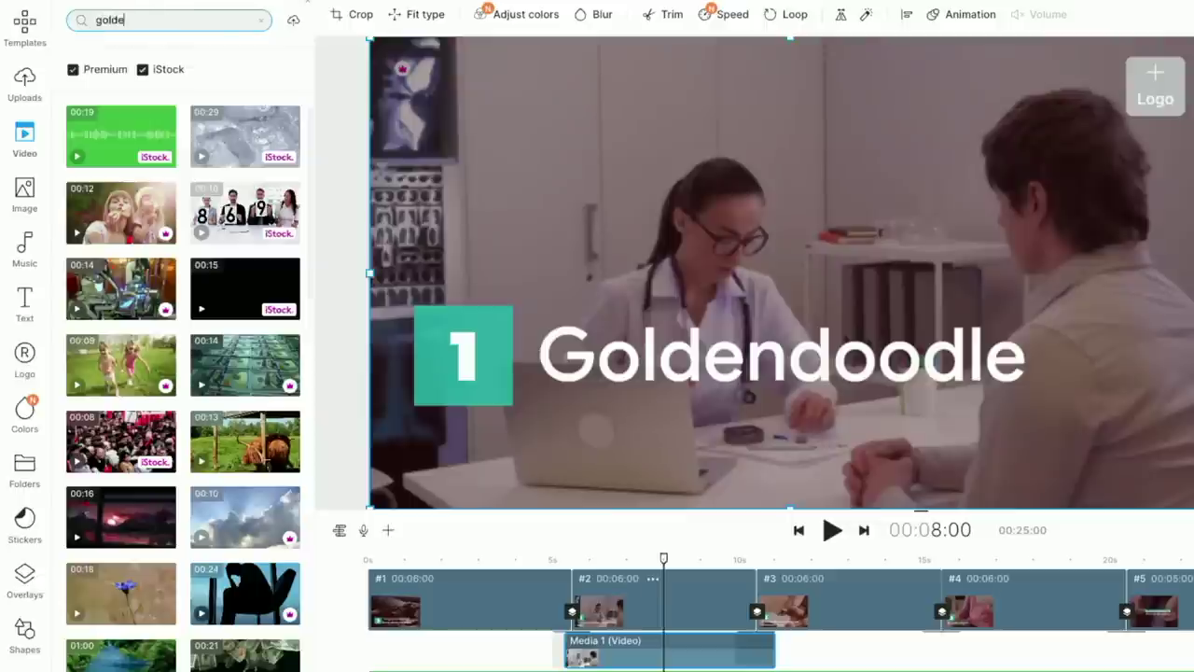
text(dle)
key(Return)
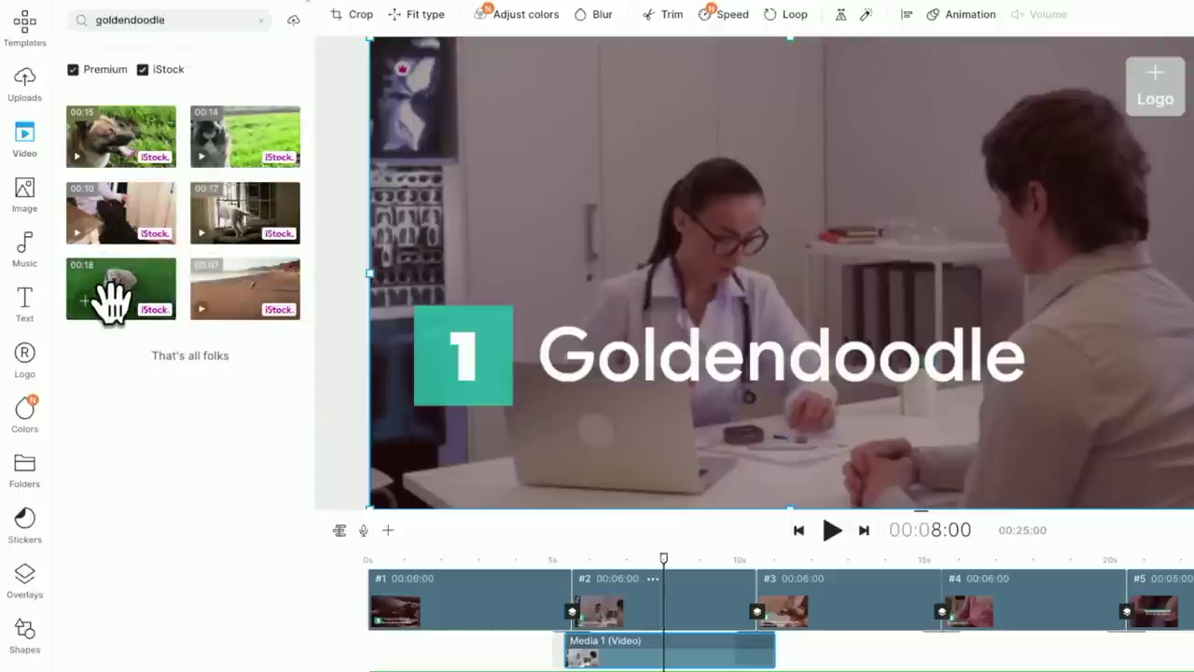
Replace the background with the 18-second clip of the puppy on grass and extend scene 2 to 13:26
drag(100, 297, 512, 224)
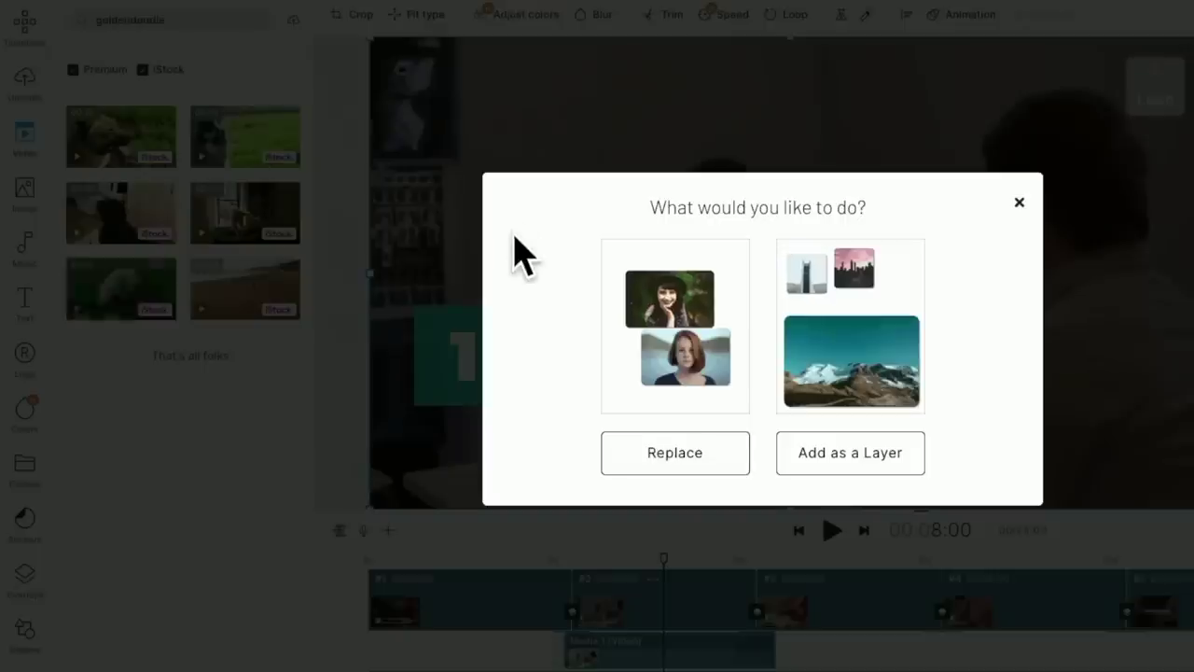
click(662, 453)
click(256, 595)
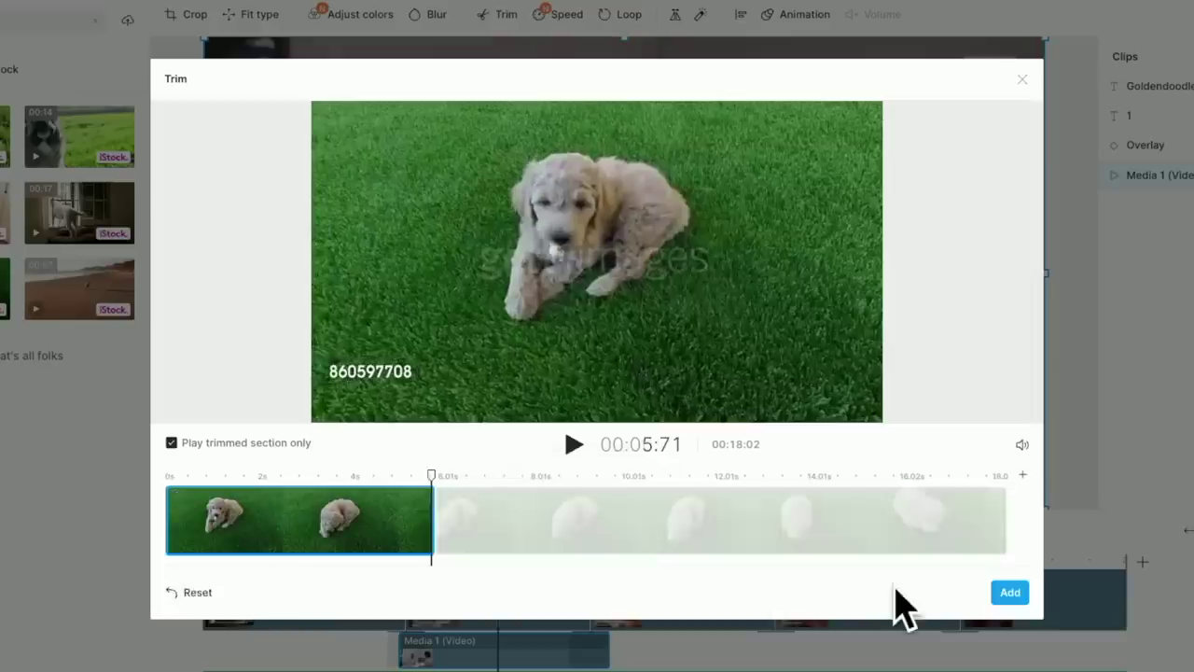
click(1007, 592)
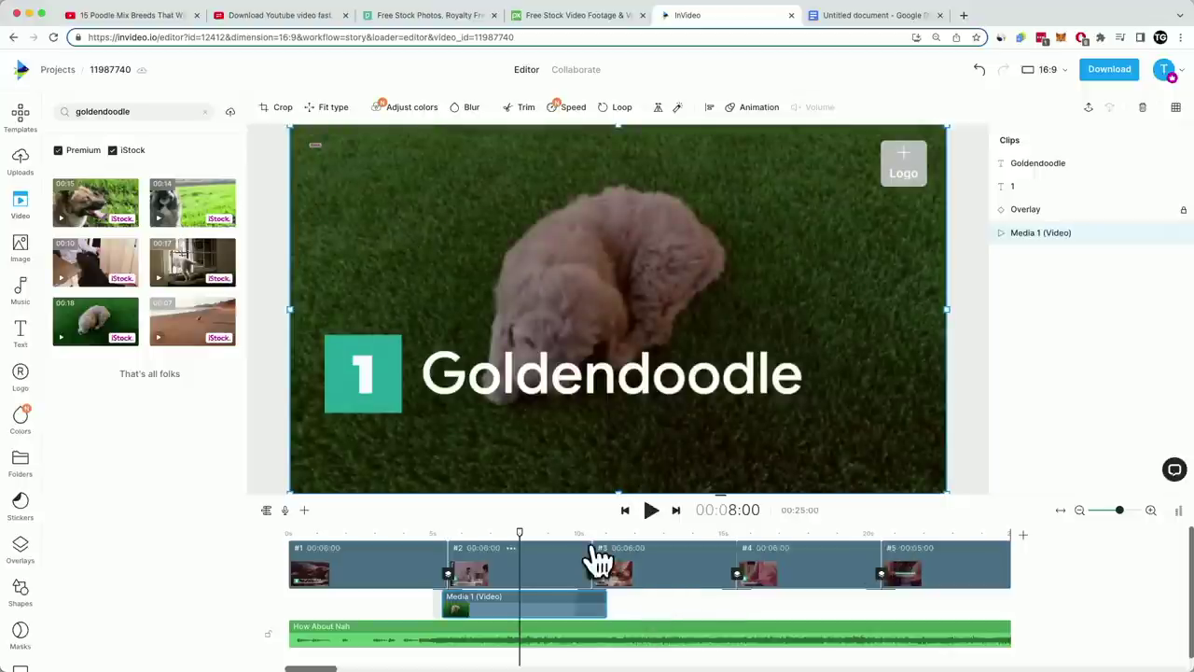
drag(588, 559, 817, 560)
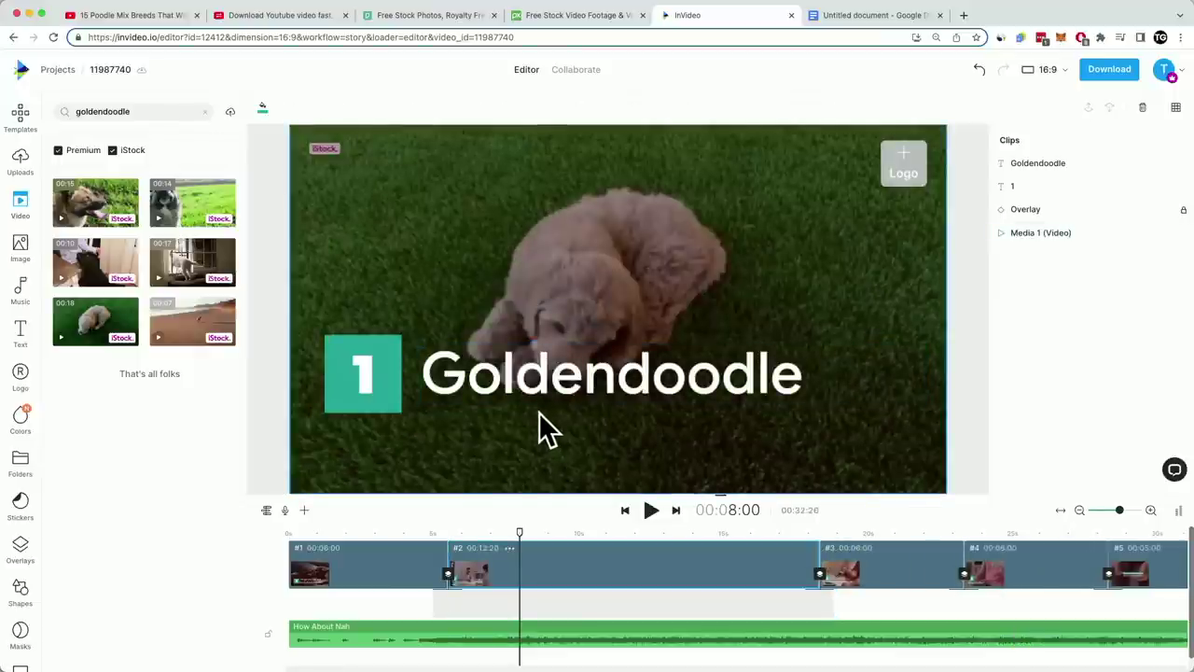
Switch to the Google Docs script and review the cool fact and size lines under the Goldendoodle breed
click(856, 19)
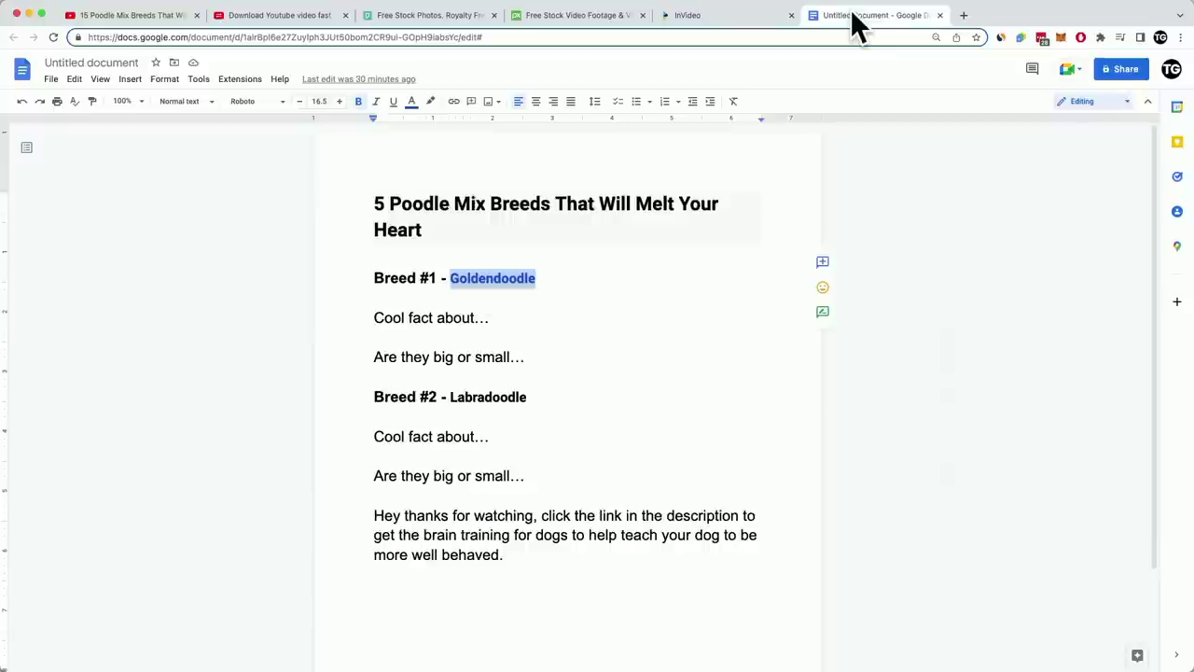
click(524, 376)
drag(506, 314, 354, 318)
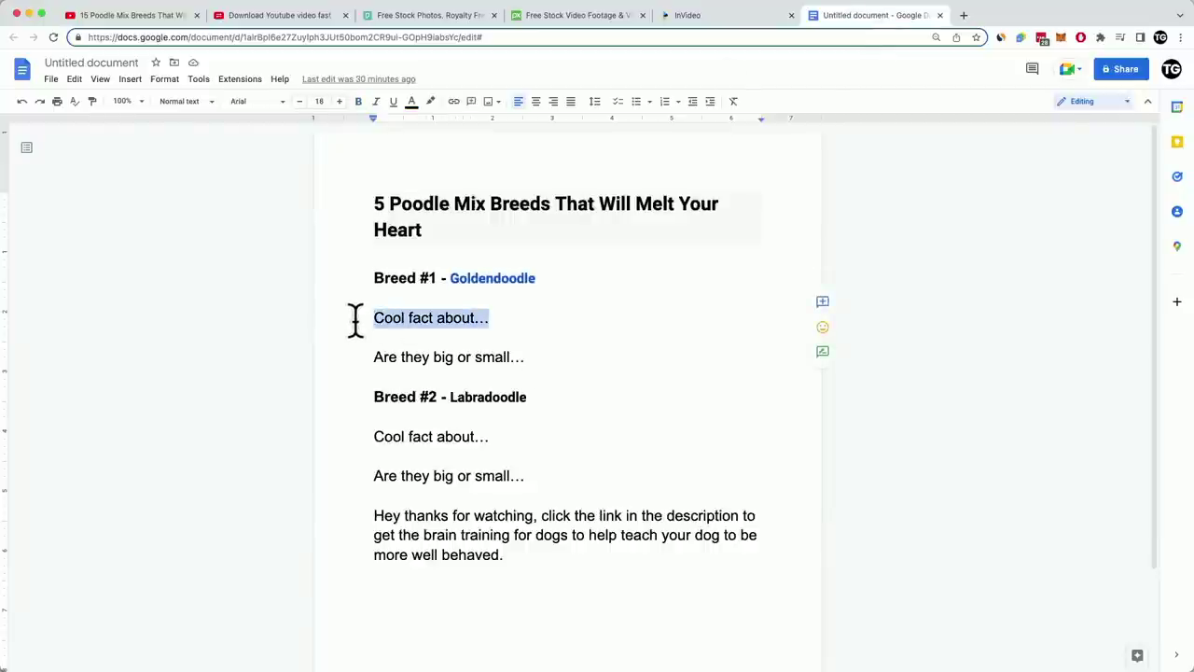
drag(567, 354, 365, 355)
click(678, 347)
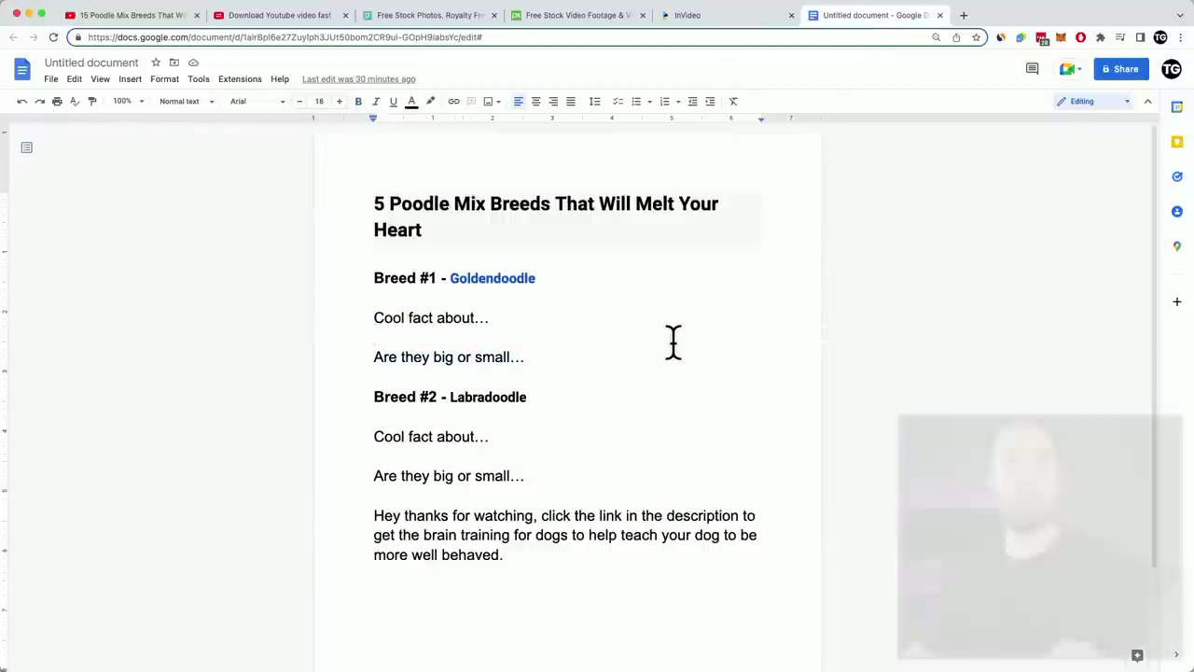
drag(555, 354, 389, 356)
click(567, 352)
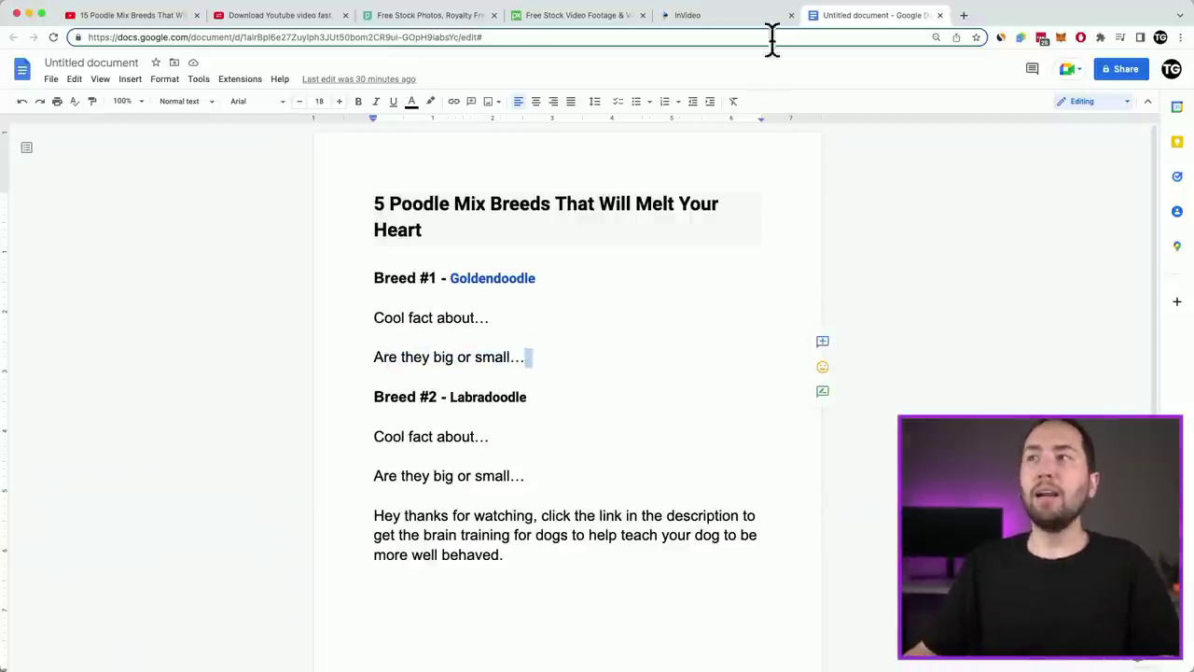
Switch to the YouTube poodle mix video and view its Yorkipoo section at 1:08
click(730, 18)
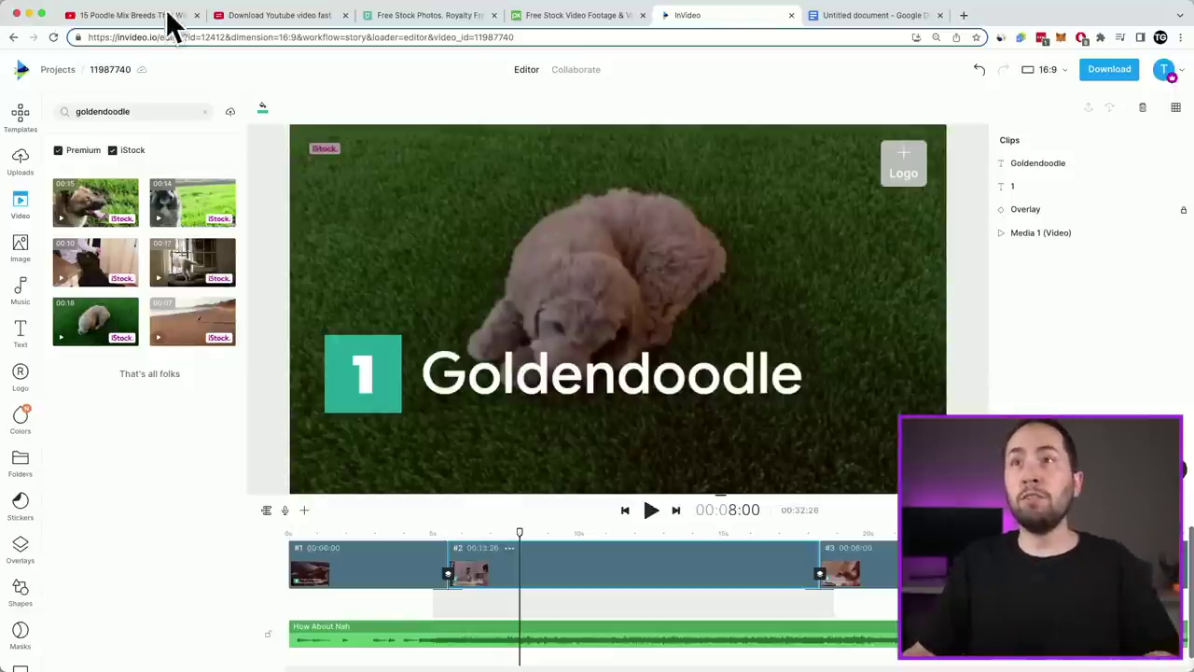
click(131, 15)
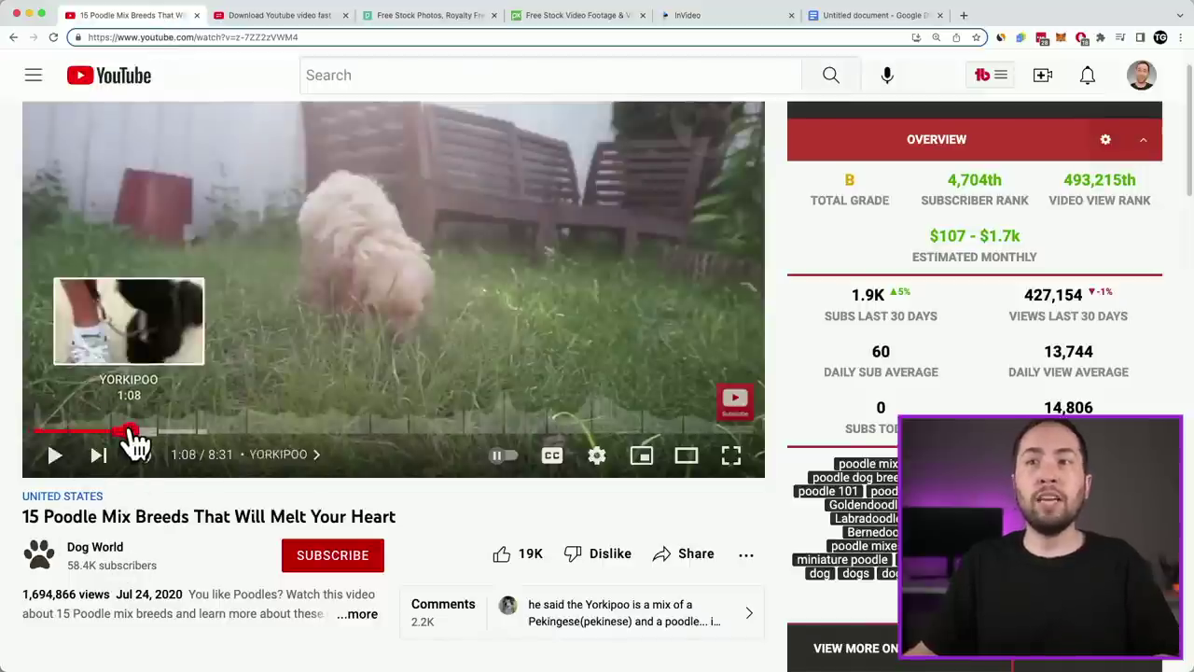
click(128, 431)
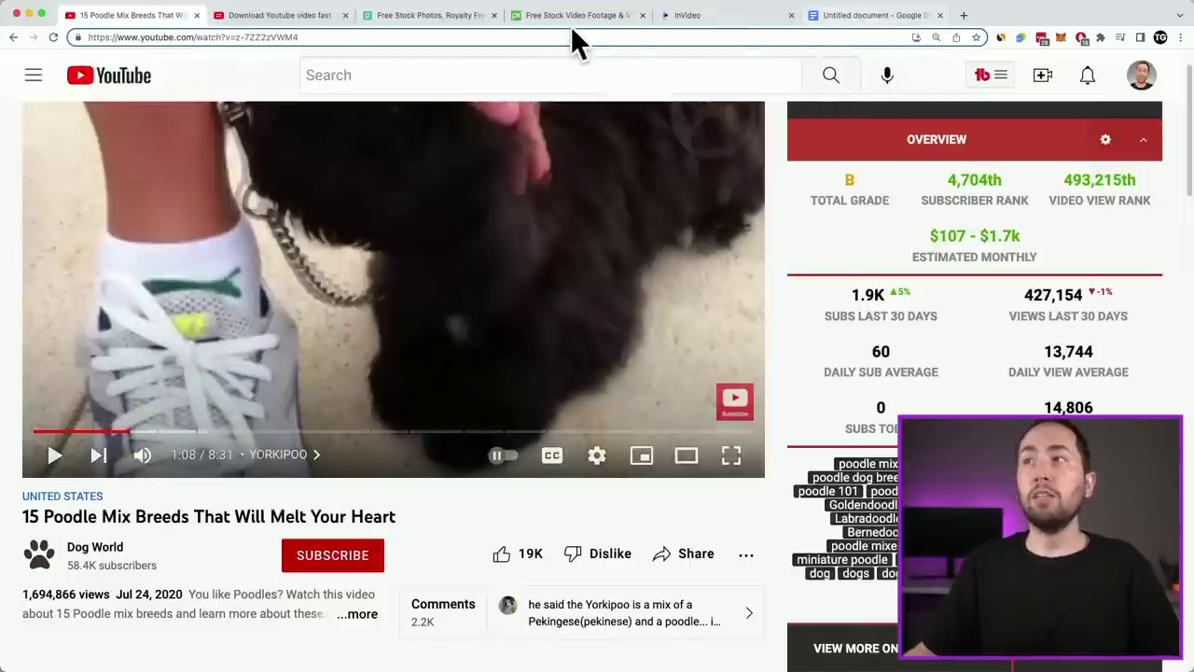
Switch back to InVideo and duplicate the Goldendoodle scene, scene 2, in the timeline
click(731, 19)
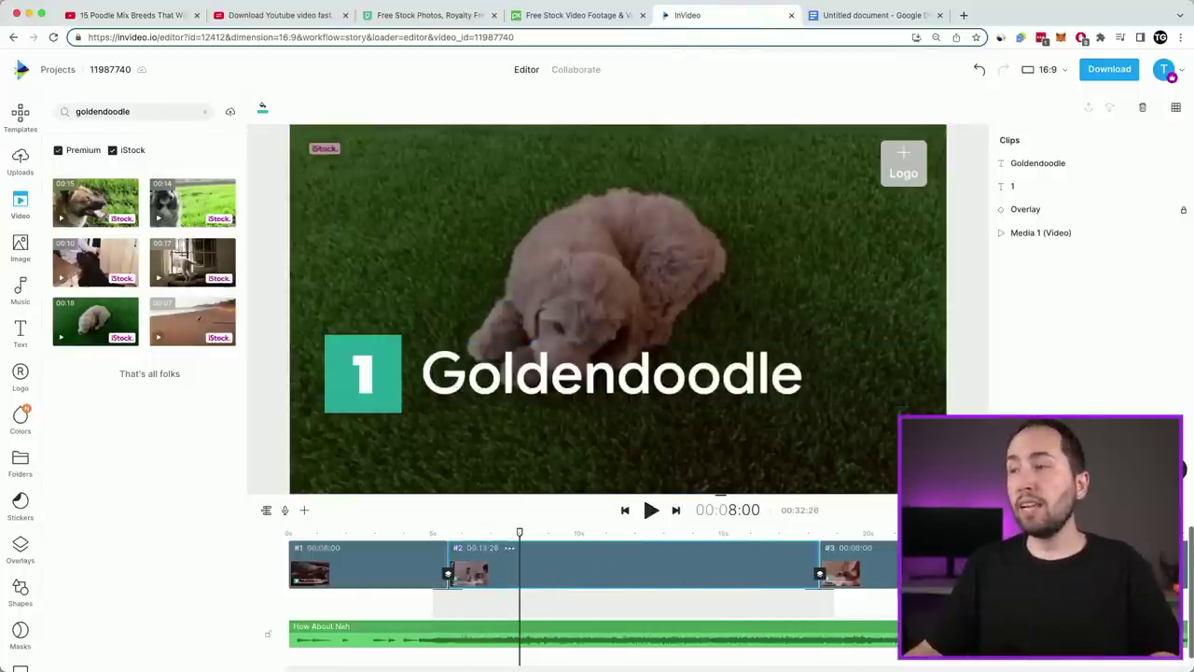
scroll(466, 569, down, 3)
scroll(466, 569, up, 8)
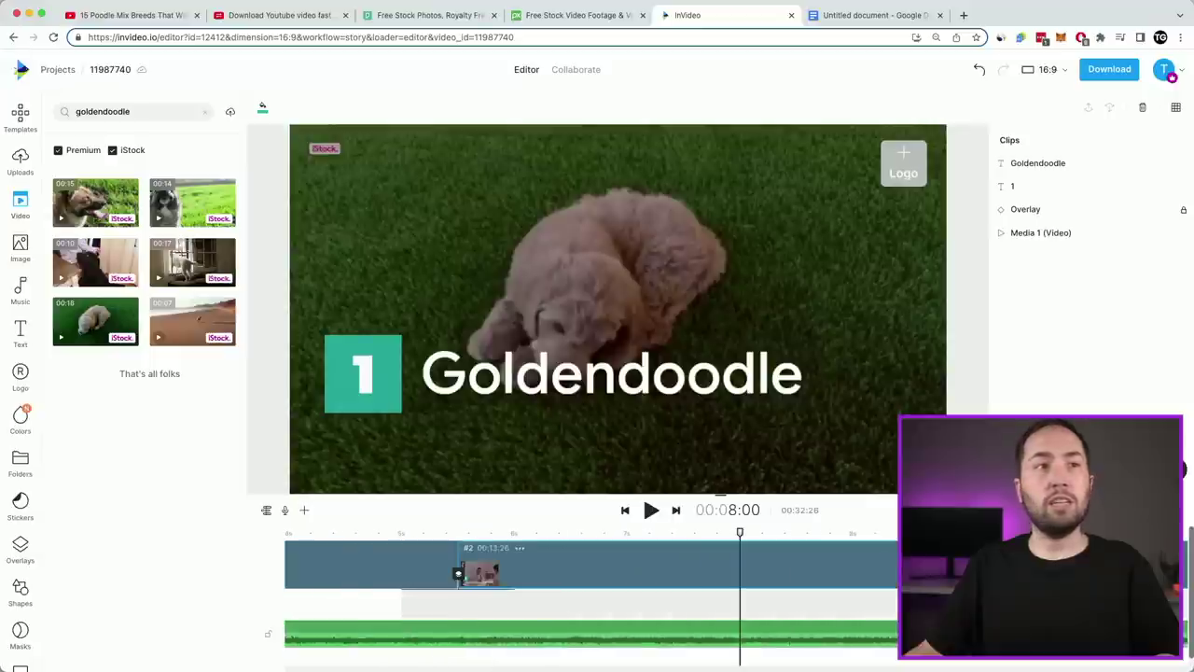
scroll(560, 565, down, 8)
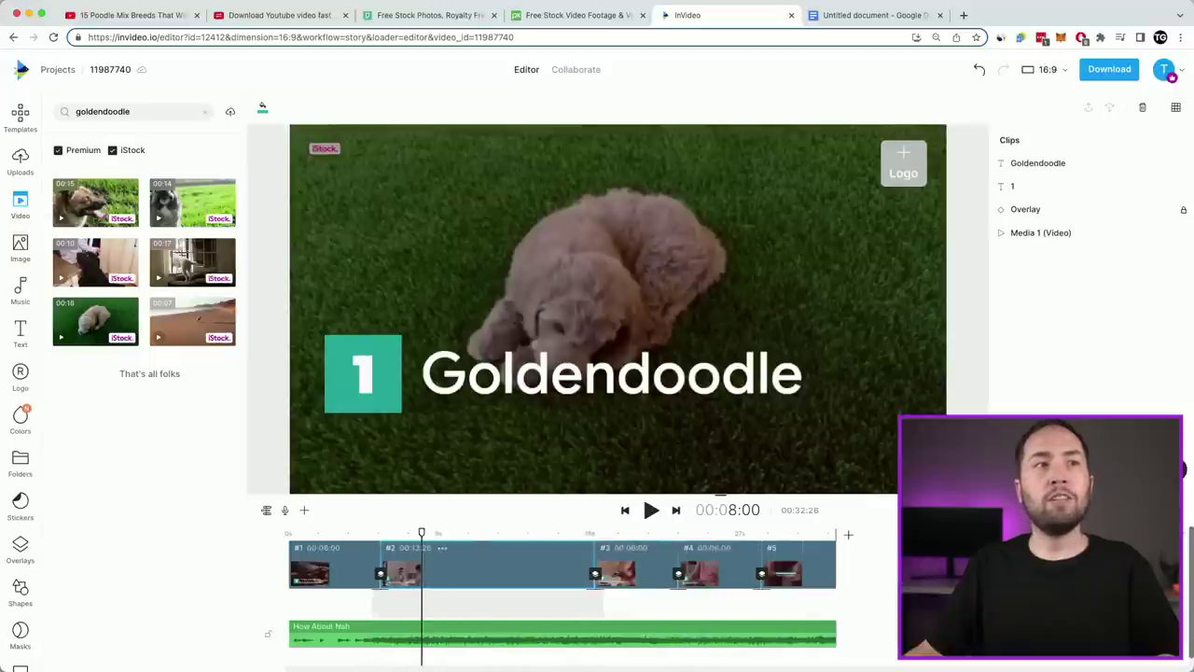
right_click(490, 571)
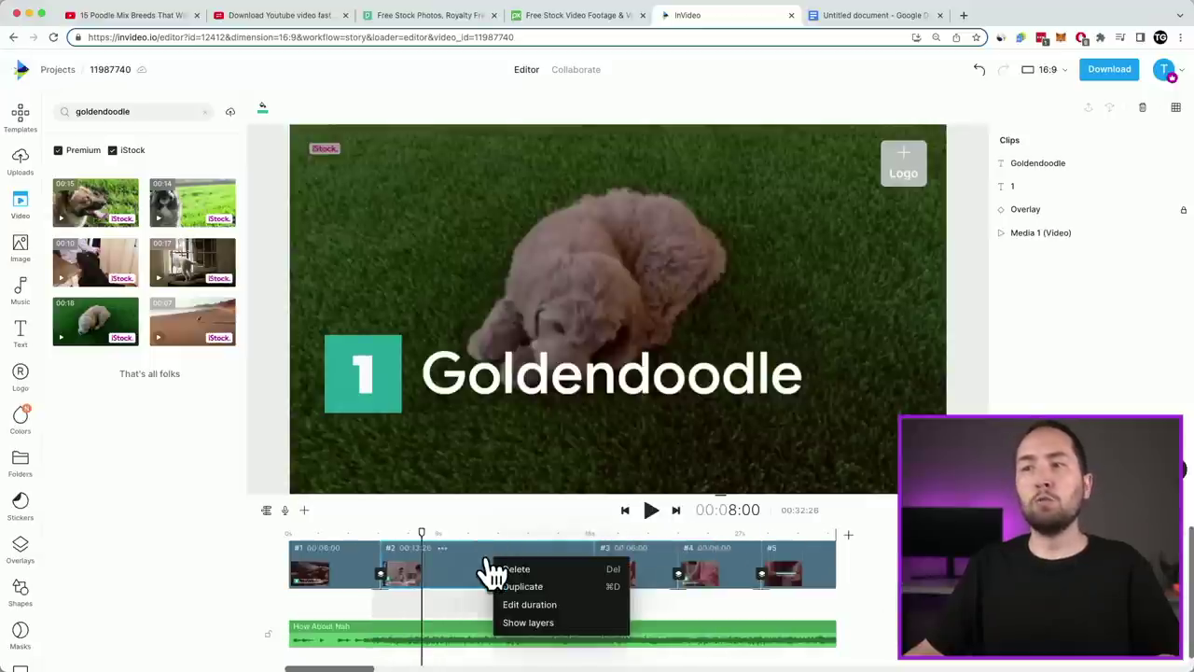
click(598, 588)
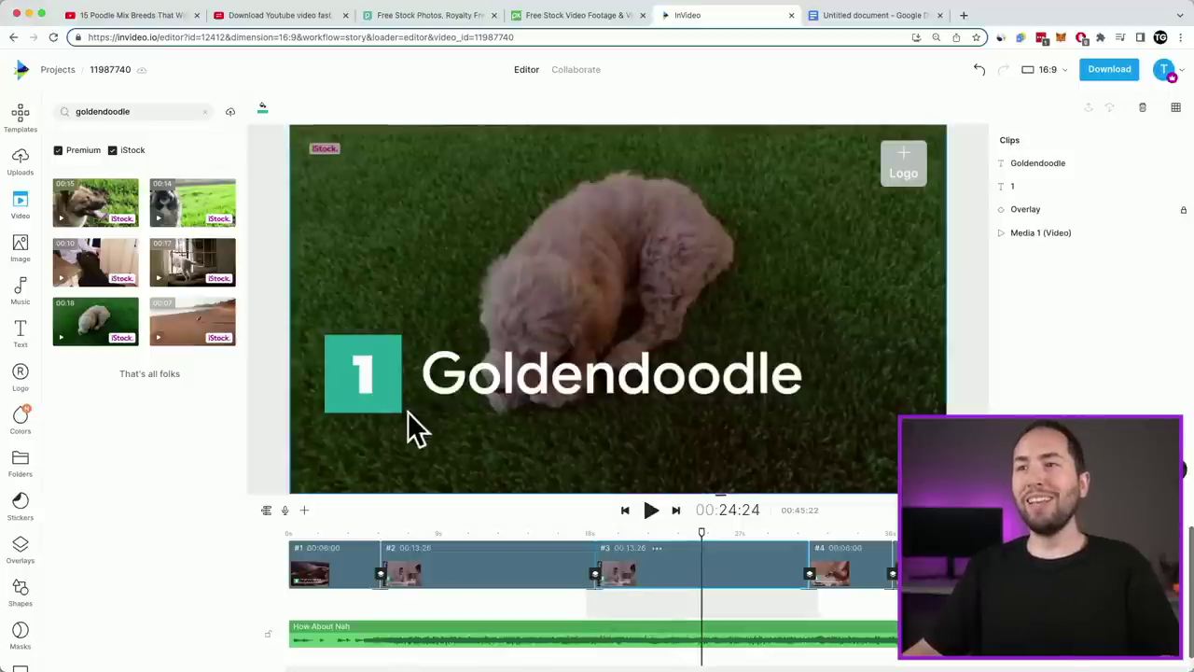
In scene 3, delete the number 1 box and change the caption to "Goldendoodle are known to be able to find nut allergys in people"
click(382, 376)
key(Delete)
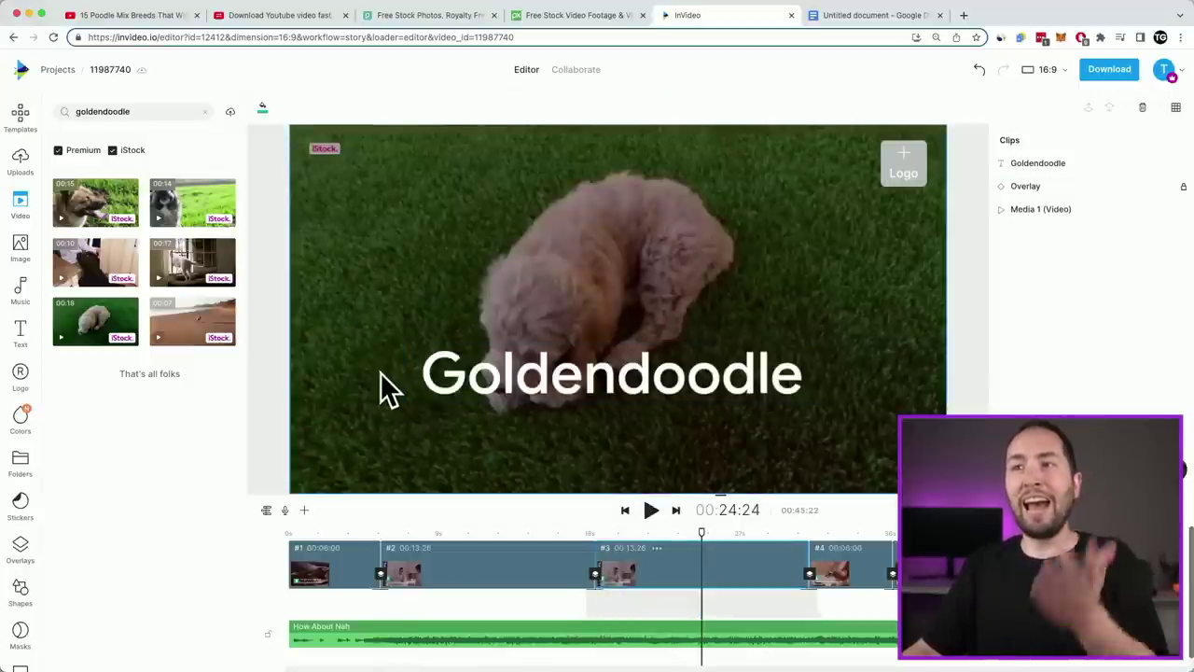
click(526, 374)
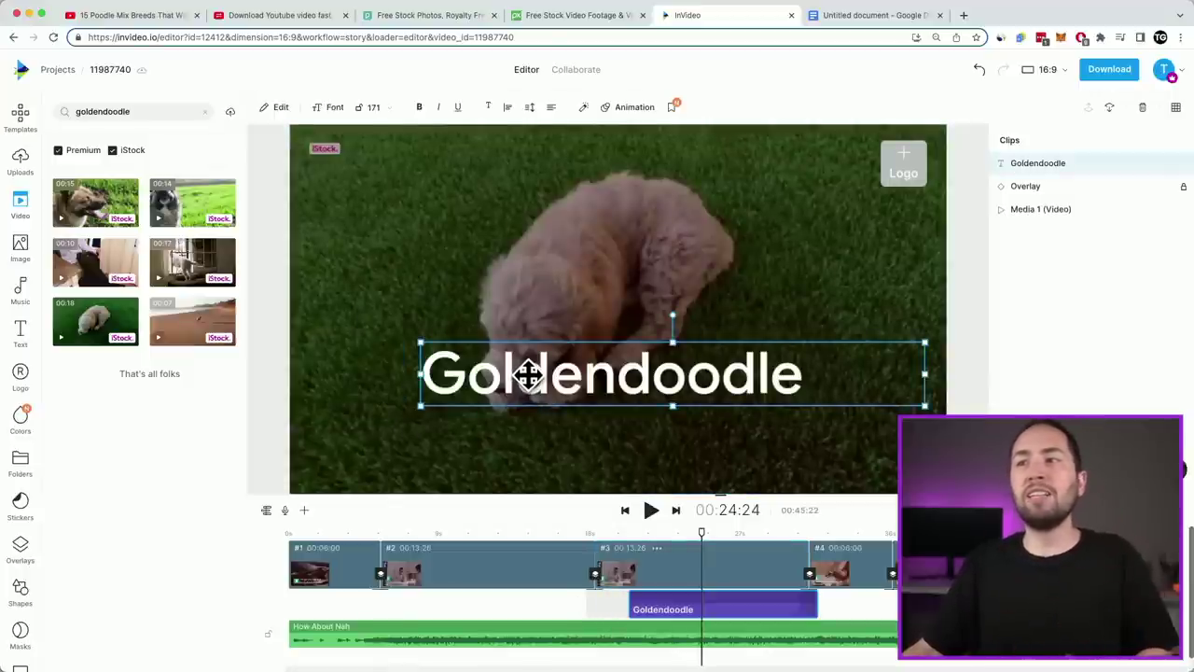
double_click(528, 374)
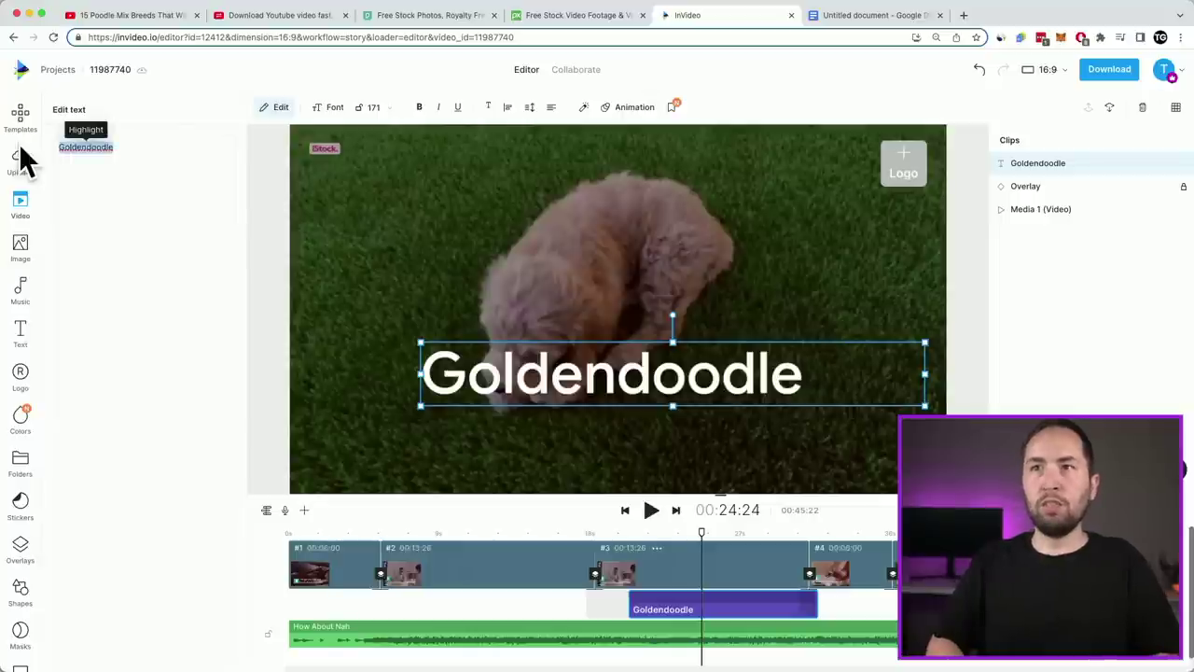
text(are known to )
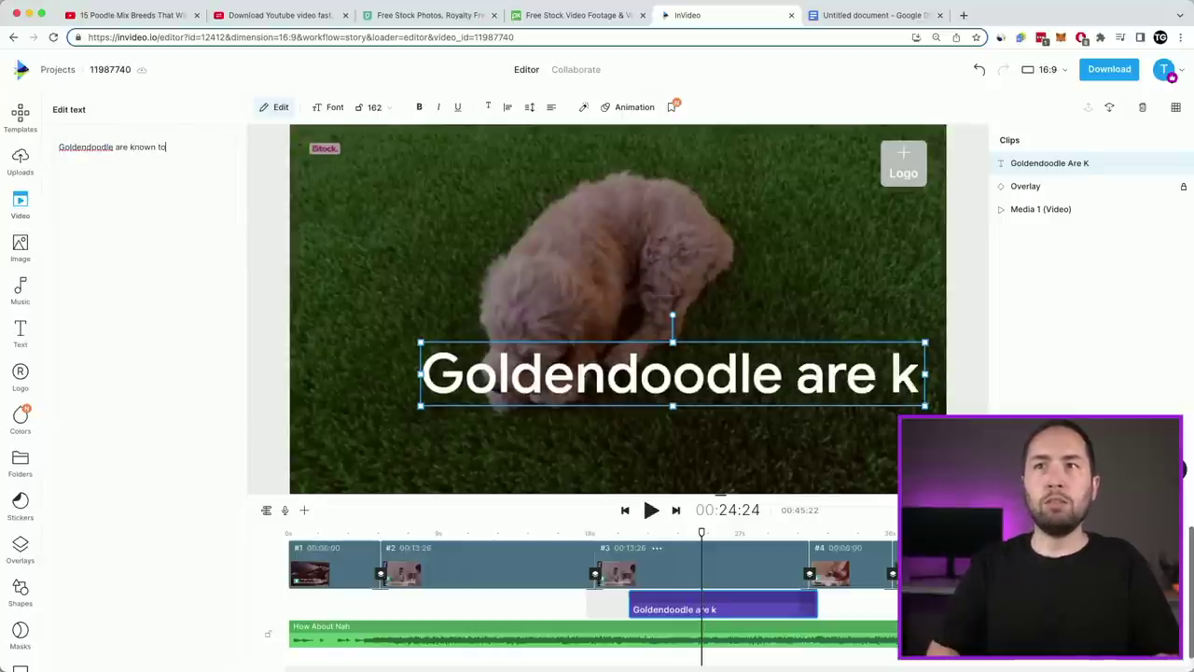
text(be able to find nut allergys in people)
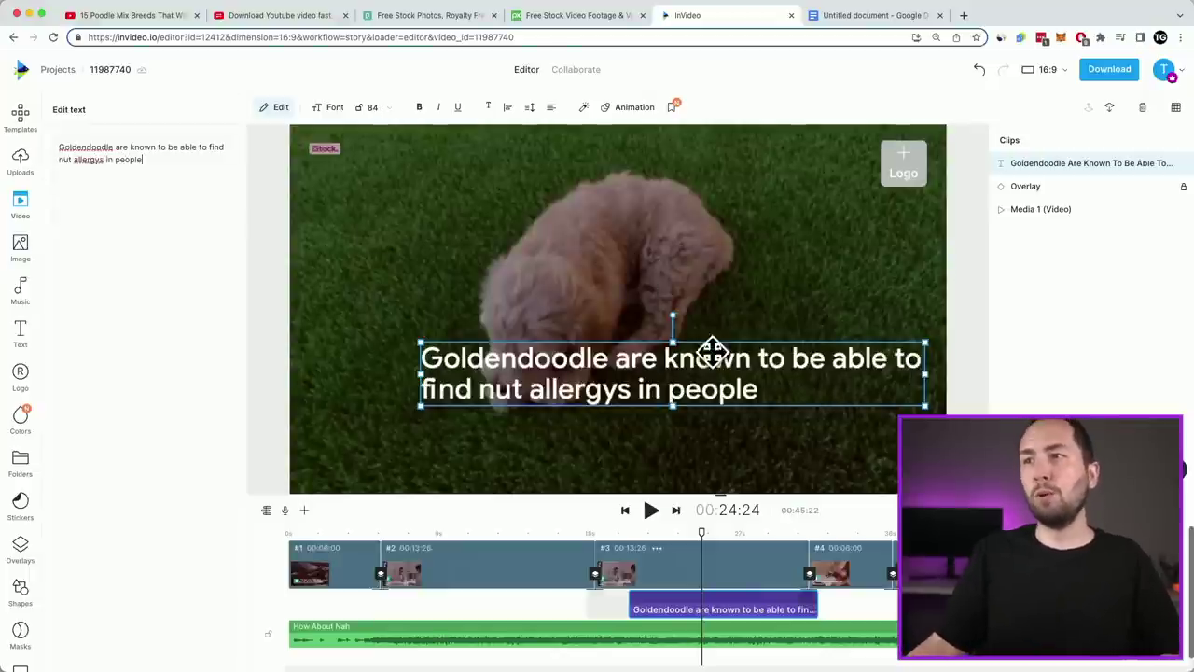
Move scene 3's caption slightly lower and centre it horizontally in the frame
drag(612, 367, 570, 403)
click(811, 282)
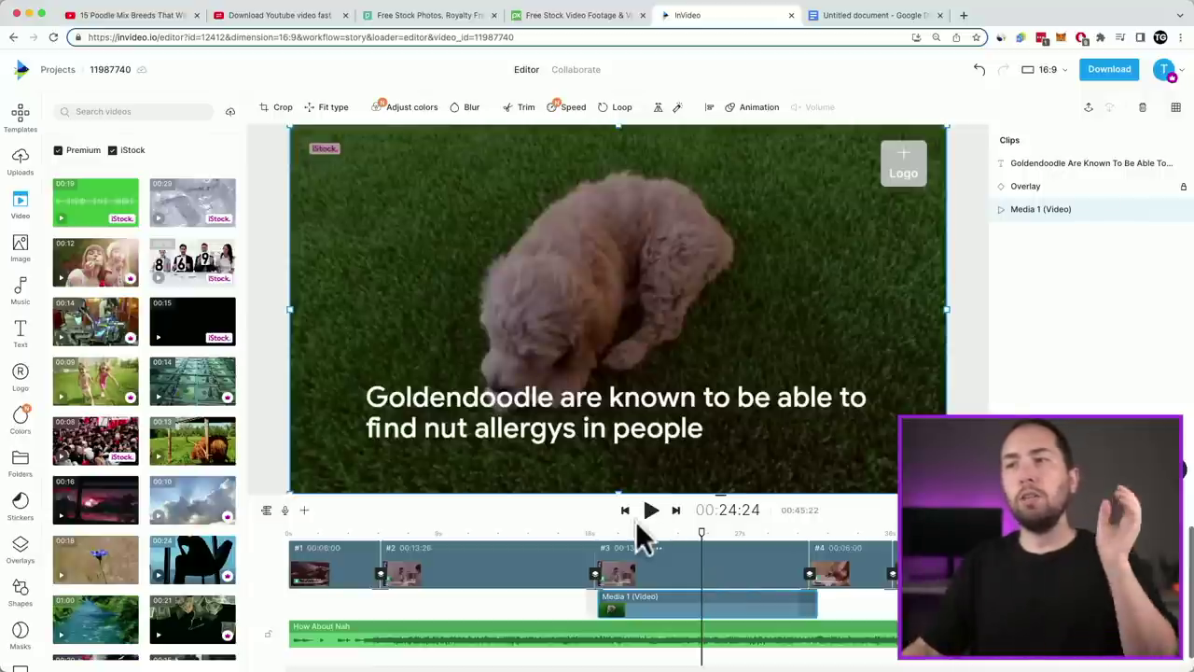
click(508, 513)
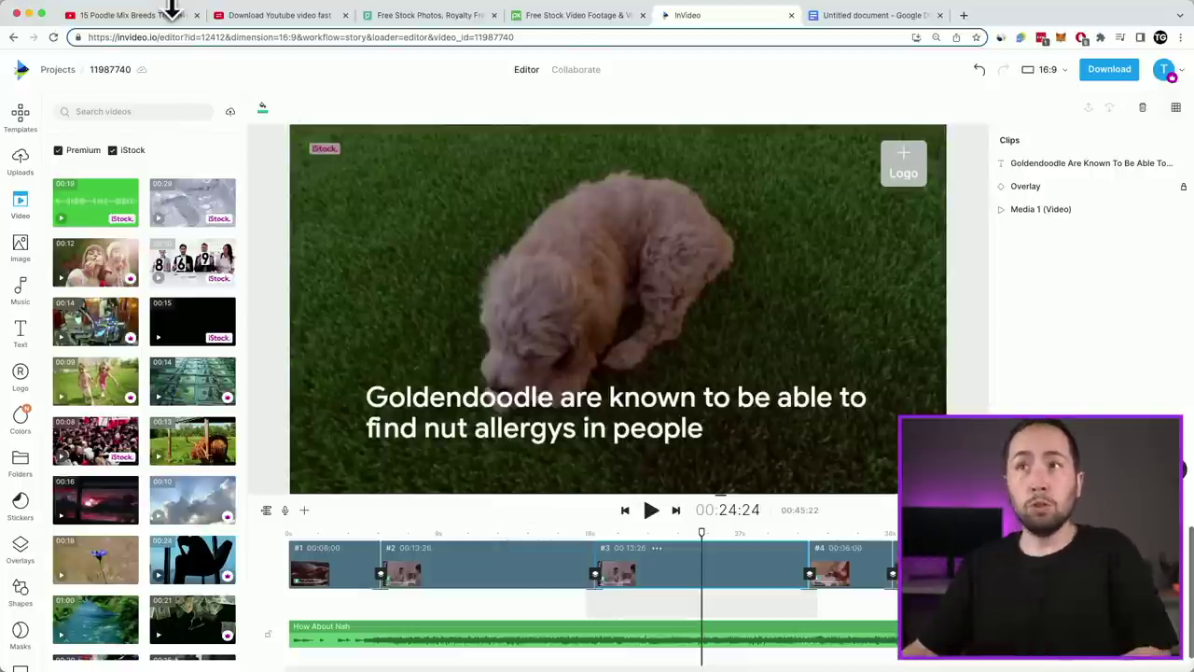
Switch to the YouTube video "15 Poodle Mix Breeds That Will Melt Your Heart" and copy its link
click(177, 17)
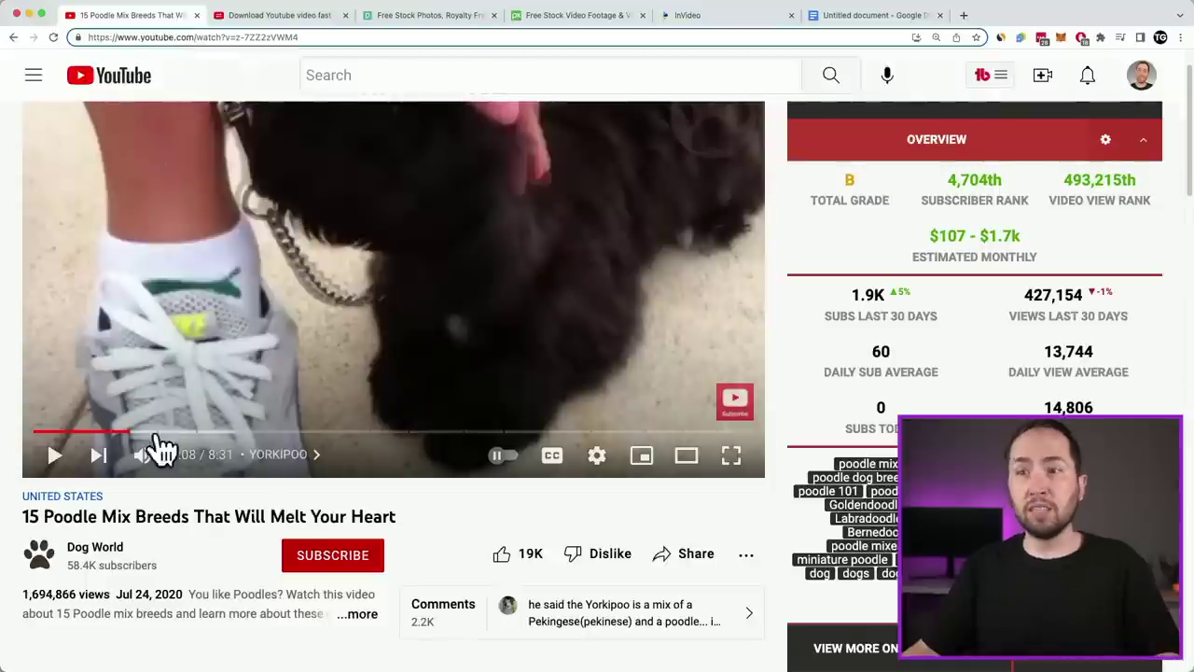
scroll(159, 496, up, 1)
scroll(160, 496, up, 1)
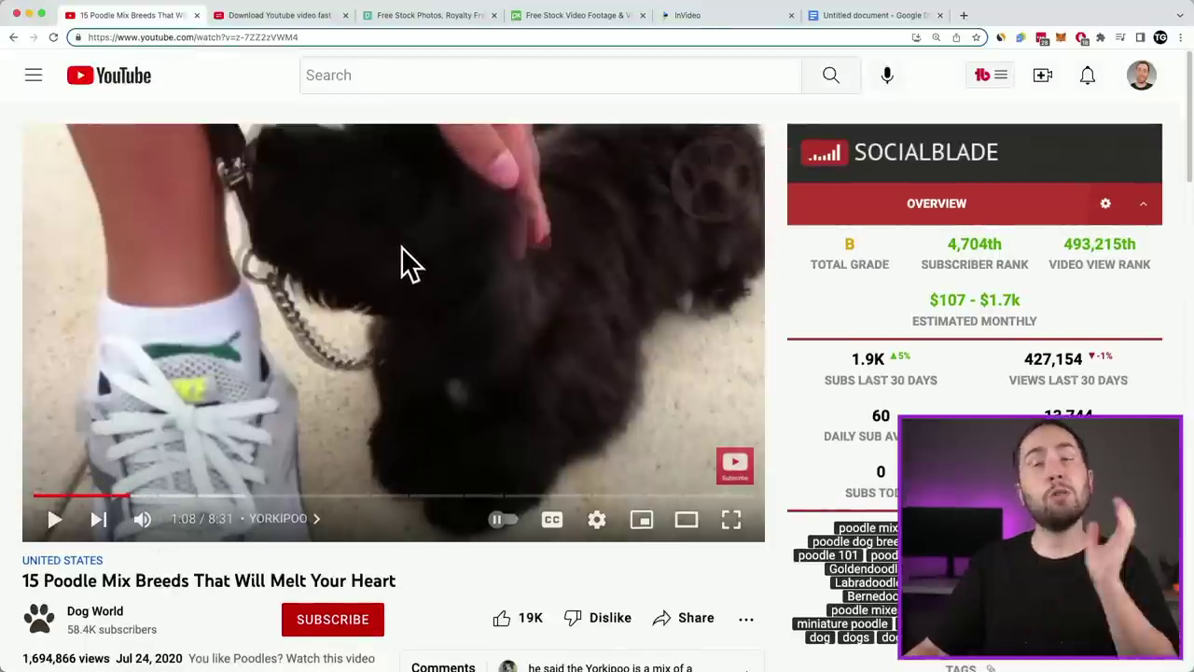
click(308, 37)
key(ctrl+c)
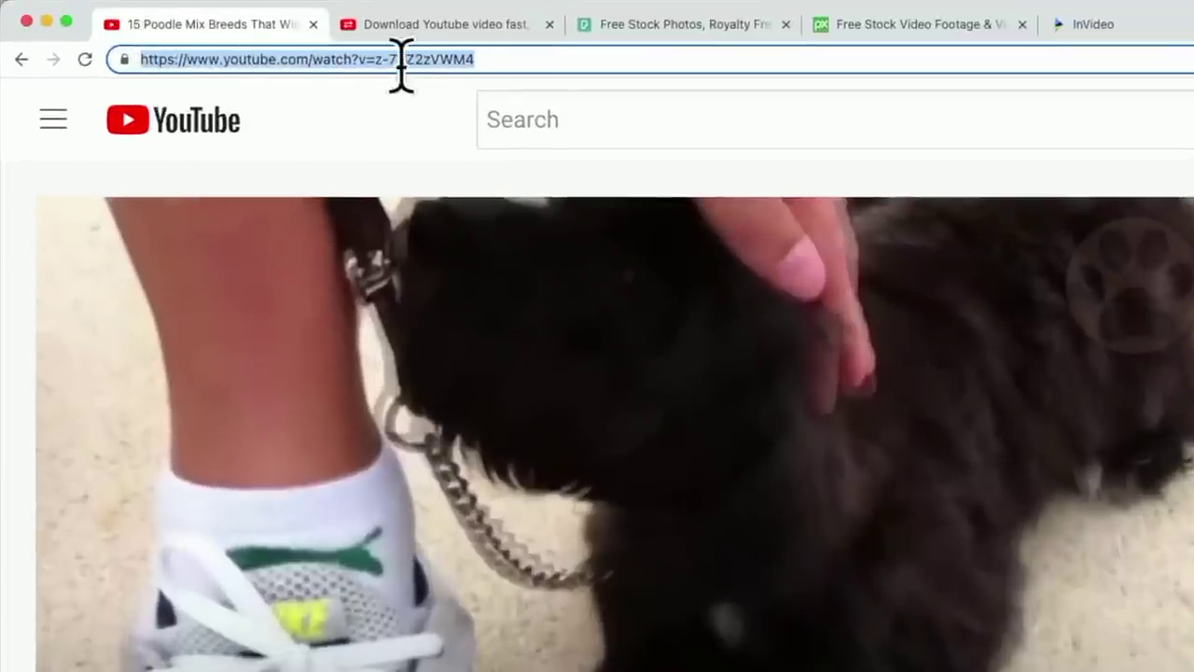
right_click(408, 59)
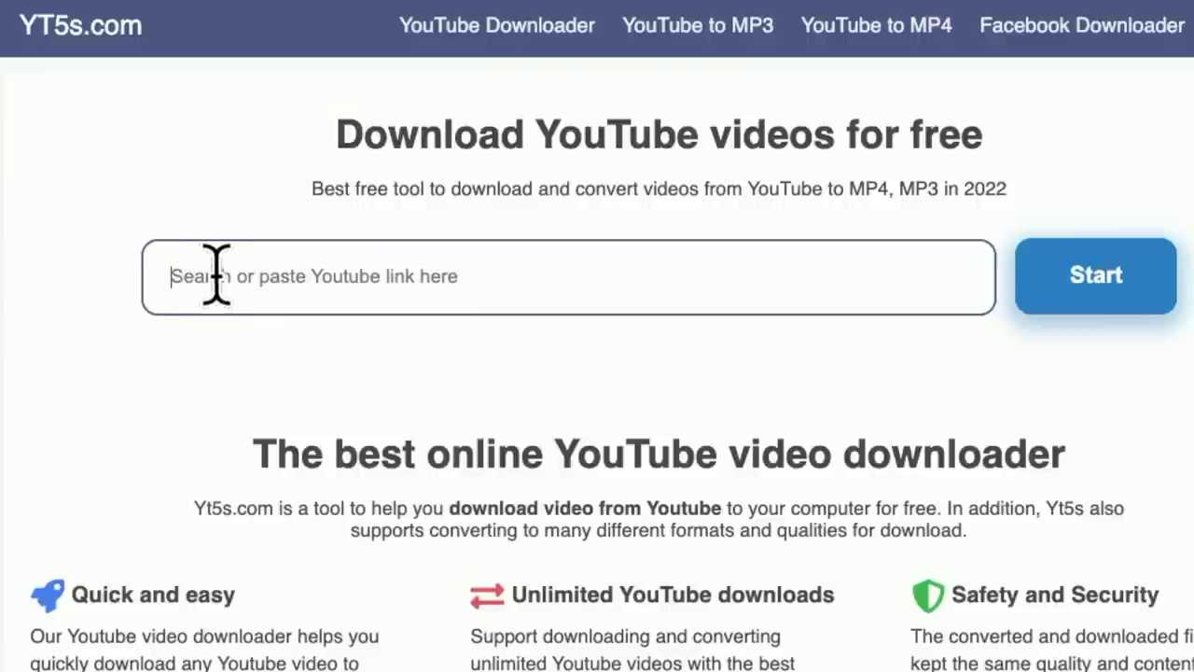
Paste the YouTube link into the YT5s.com downloader and start fetching the video
right_click(216, 274)
click(331, 431)
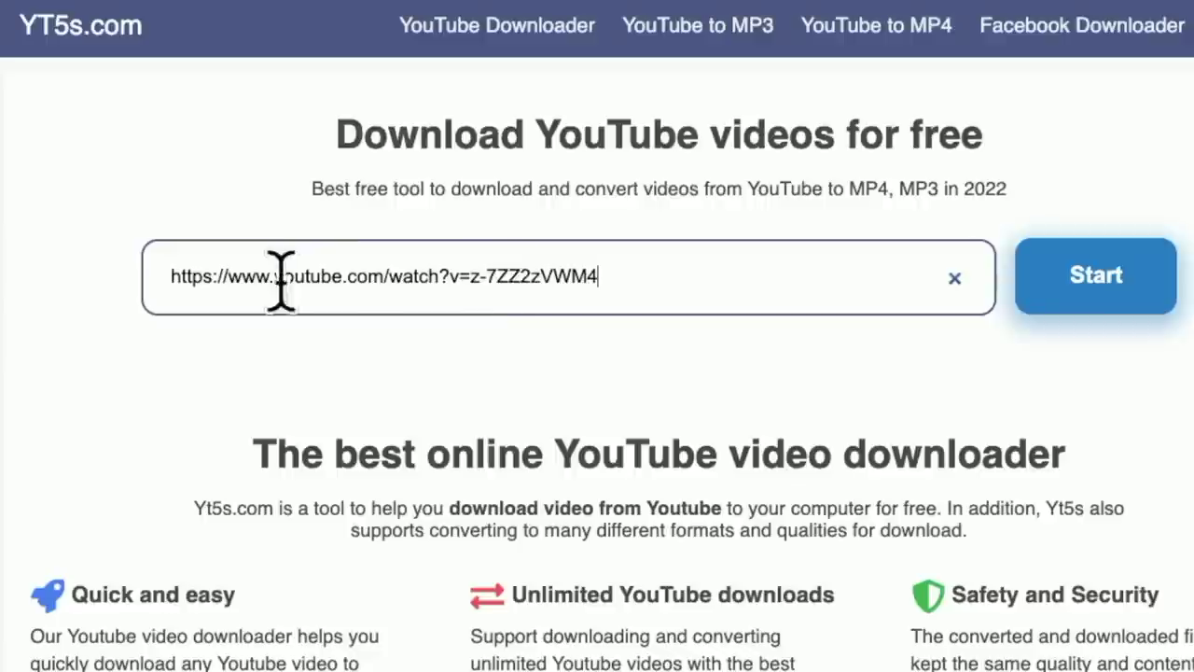
click(1149, 298)
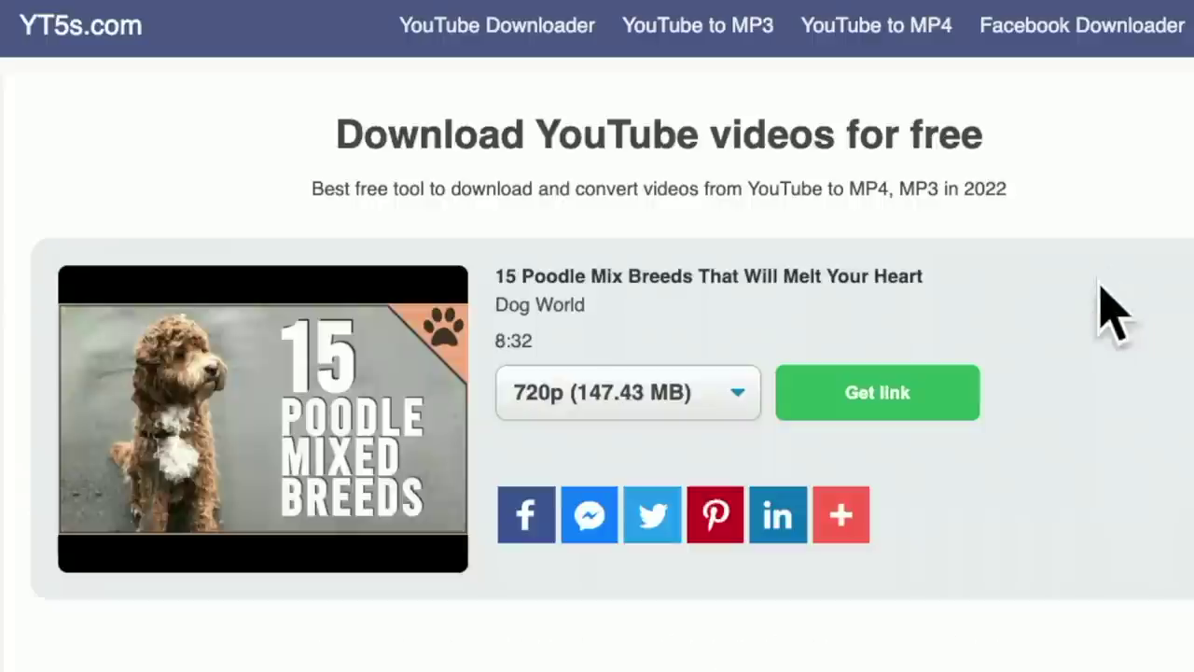
Convert the video "15 Poodle Mix Breeds That Will Melt Your Heart" at 720p and download the MP4 file
click(682, 395)
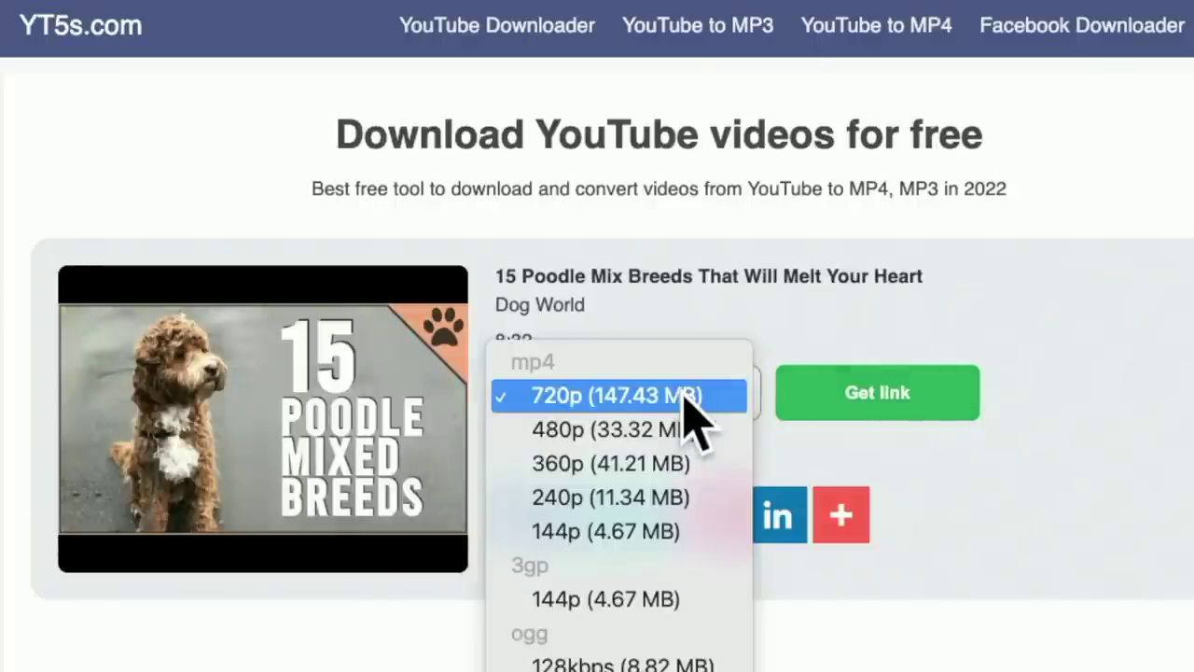
click(611, 395)
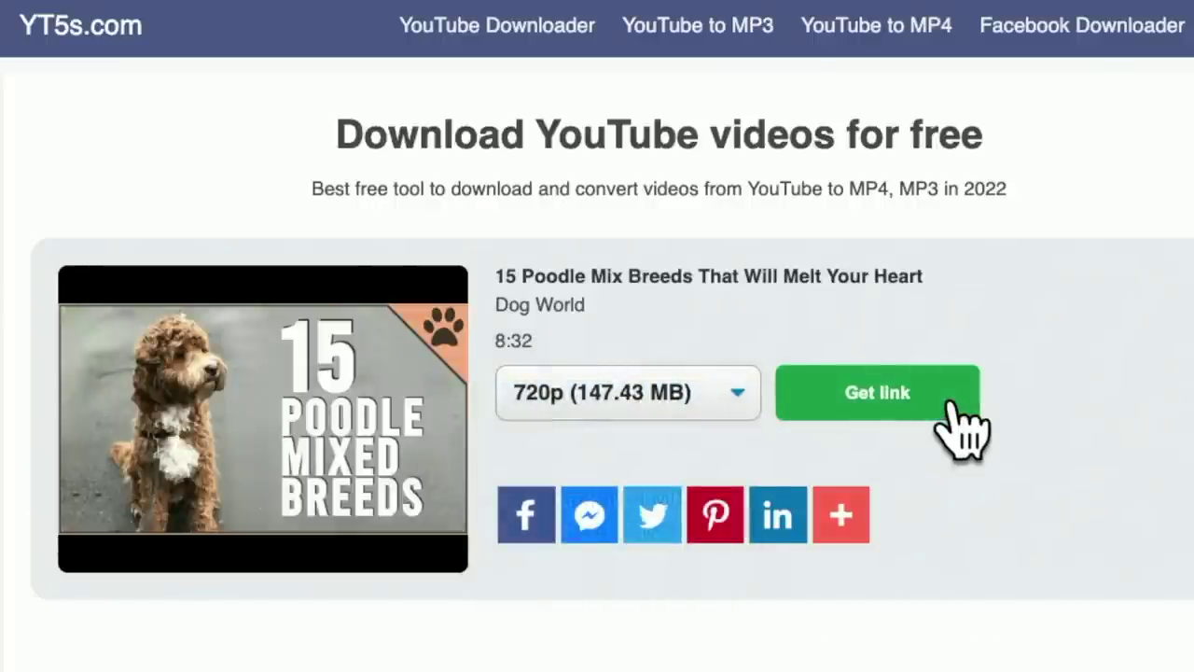
click(877, 407)
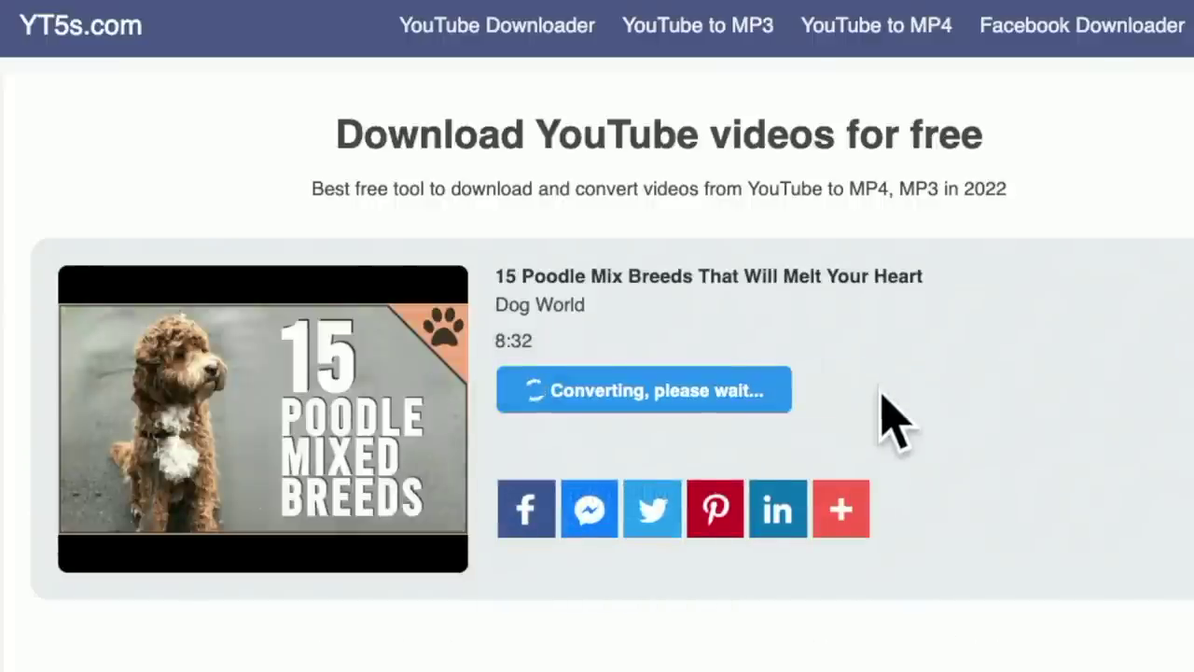
click(627, 392)
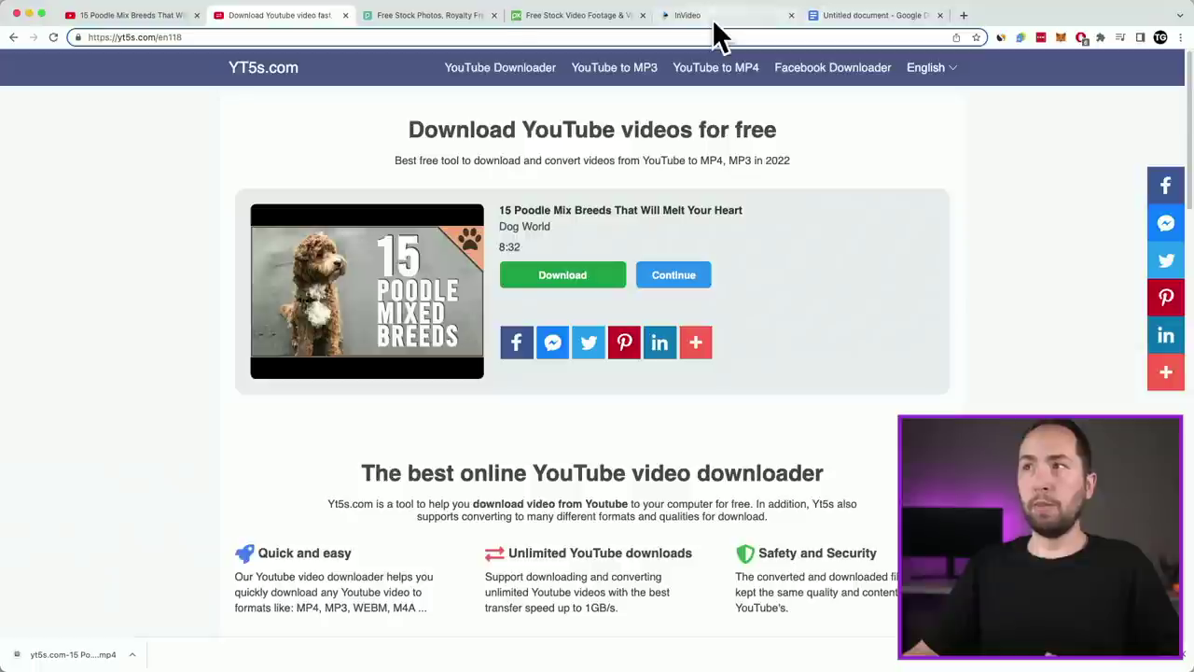
Switch to the InVideo editor and upload the downloaded YouTube video into the "YouTube Dog Example" media folder
click(712, 19)
click(19, 158)
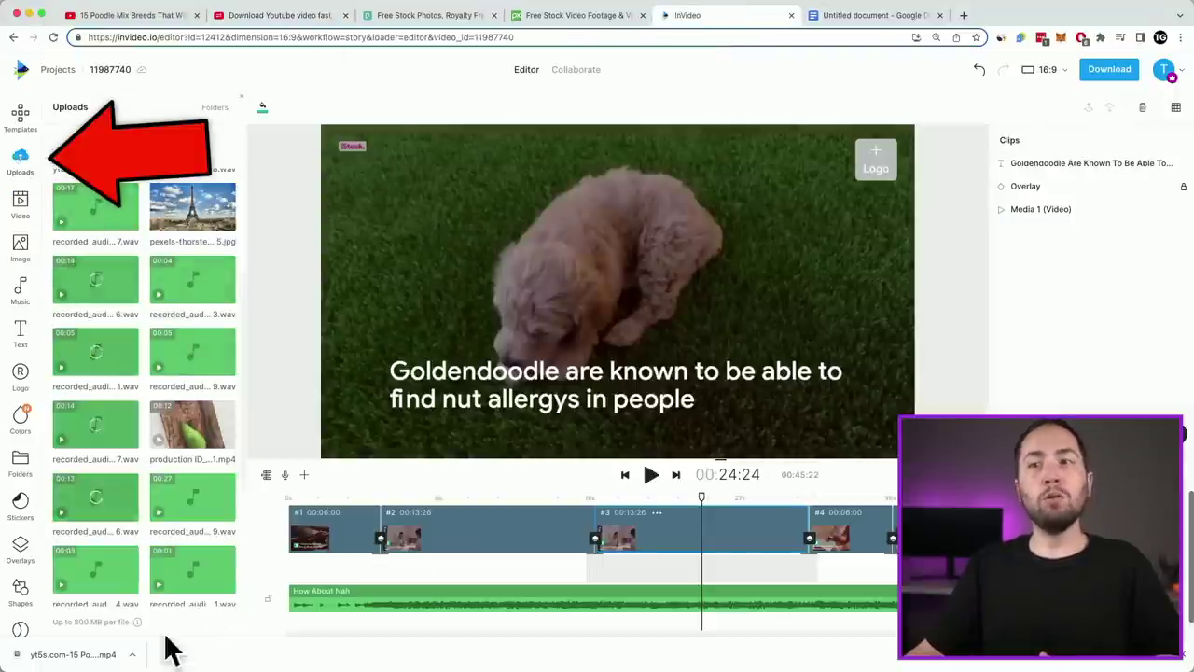
drag(84, 653, 140, 199)
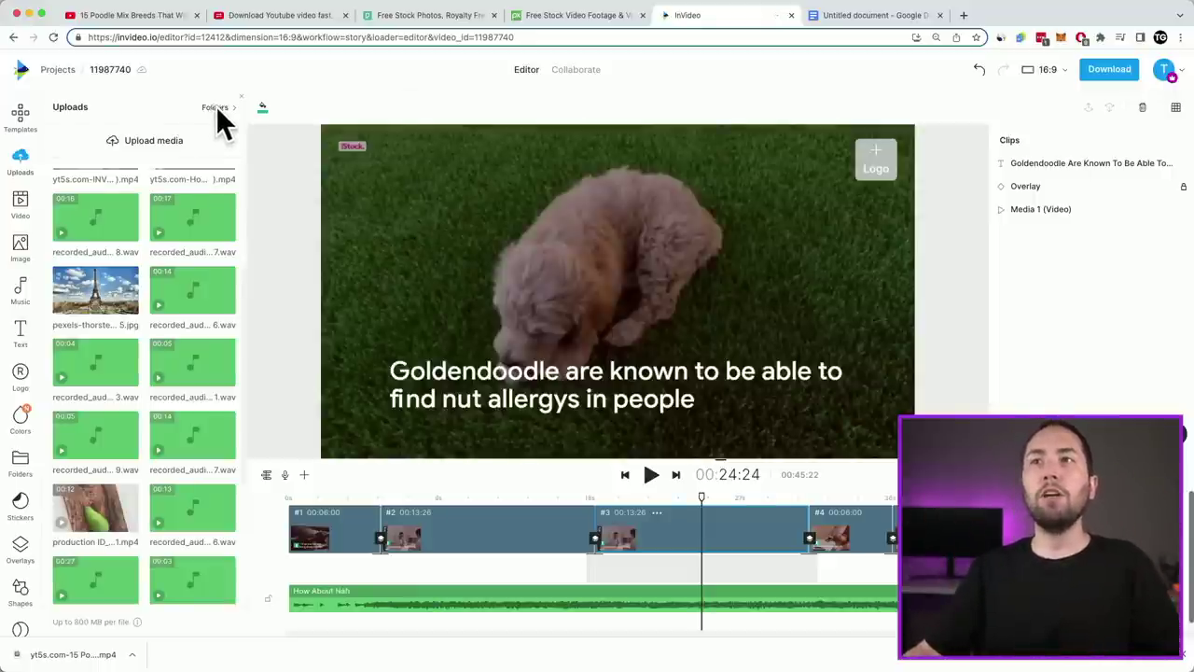
click(214, 108)
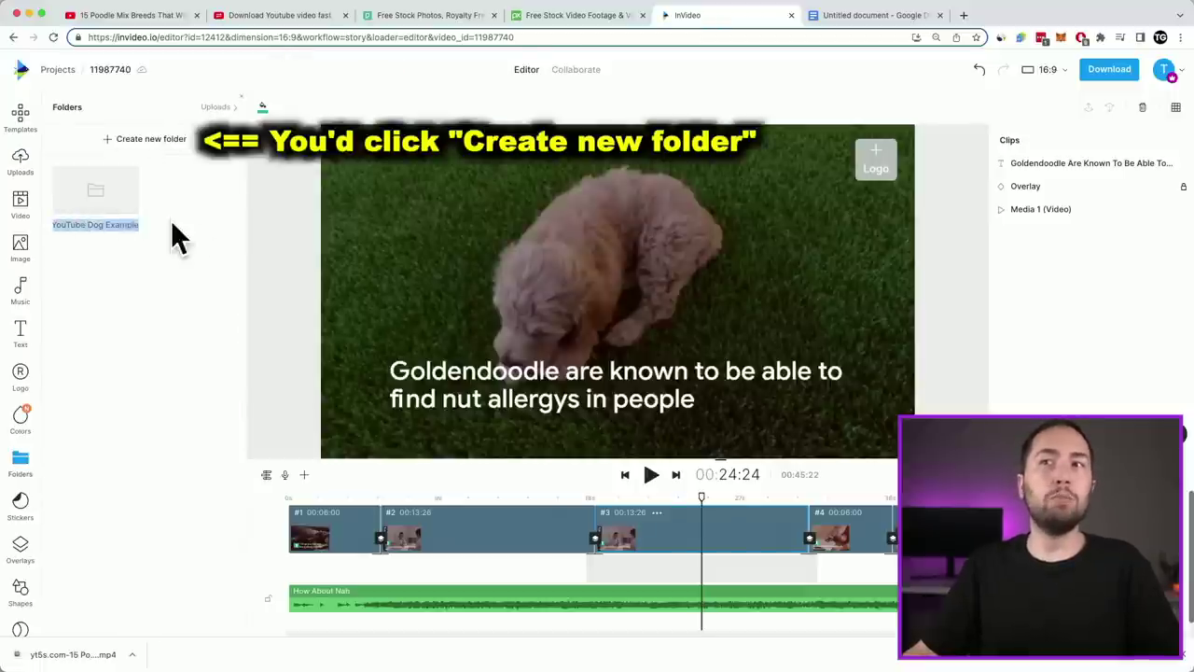
click(98, 198)
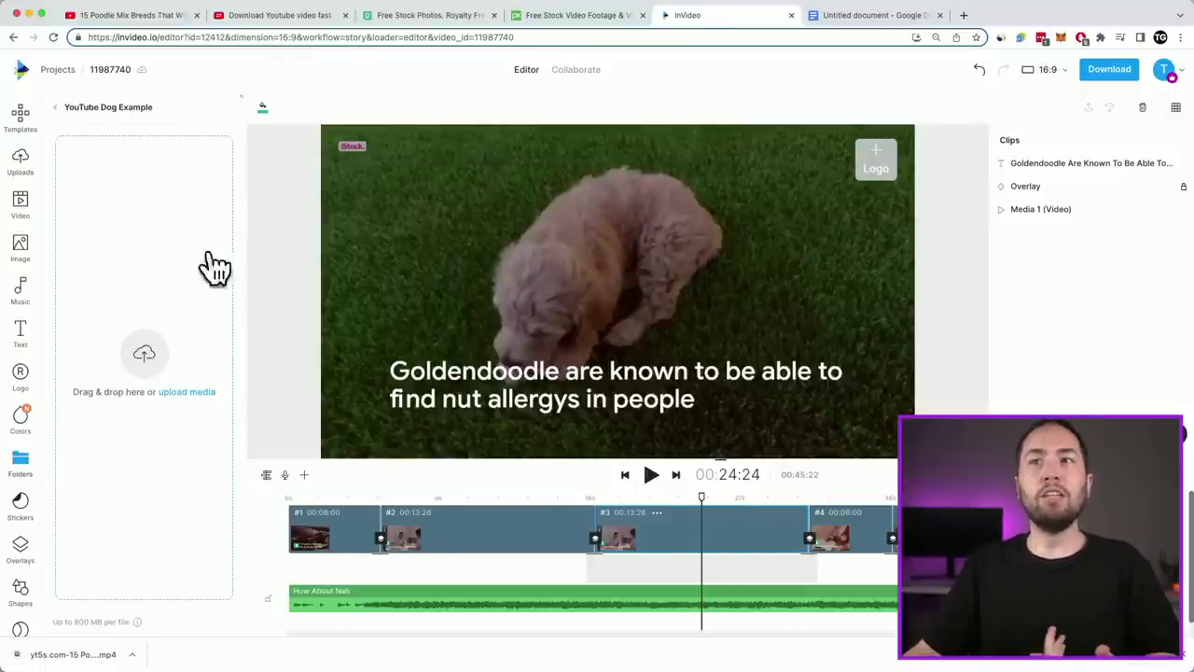
drag(88, 644, 140, 298)
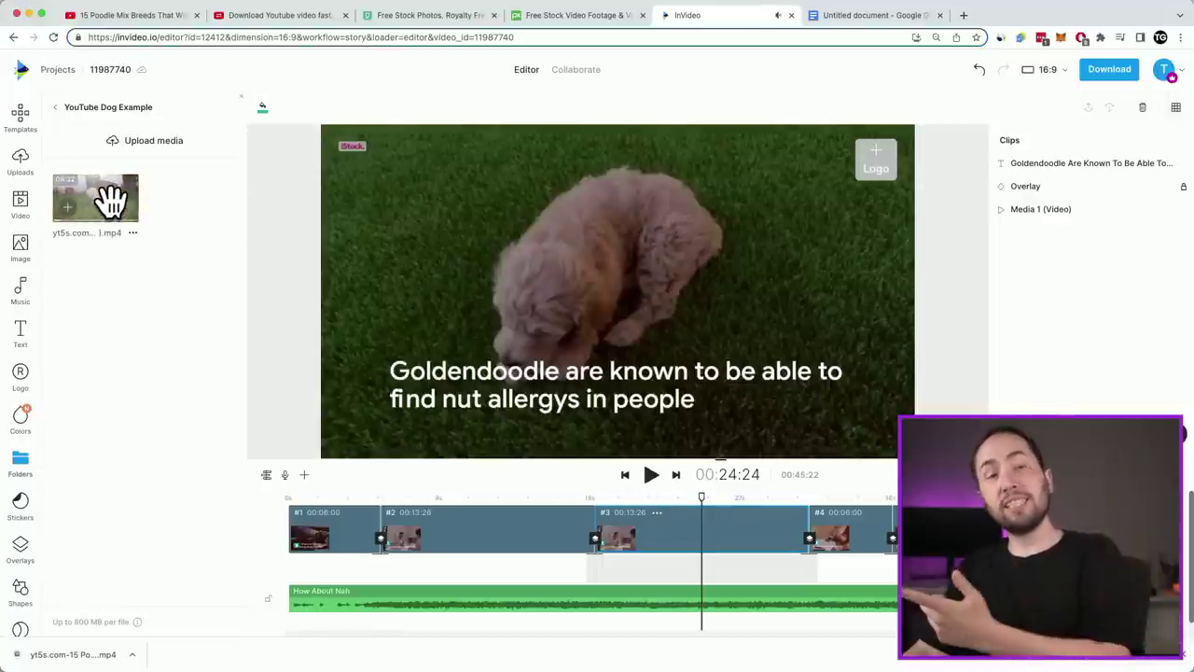
Try replacing scene 3's background clip with the uploaded YouTube video trimmed from 02:54:86 to 04:39:42, and discard the changes
drag(98, 205, 553, 219)
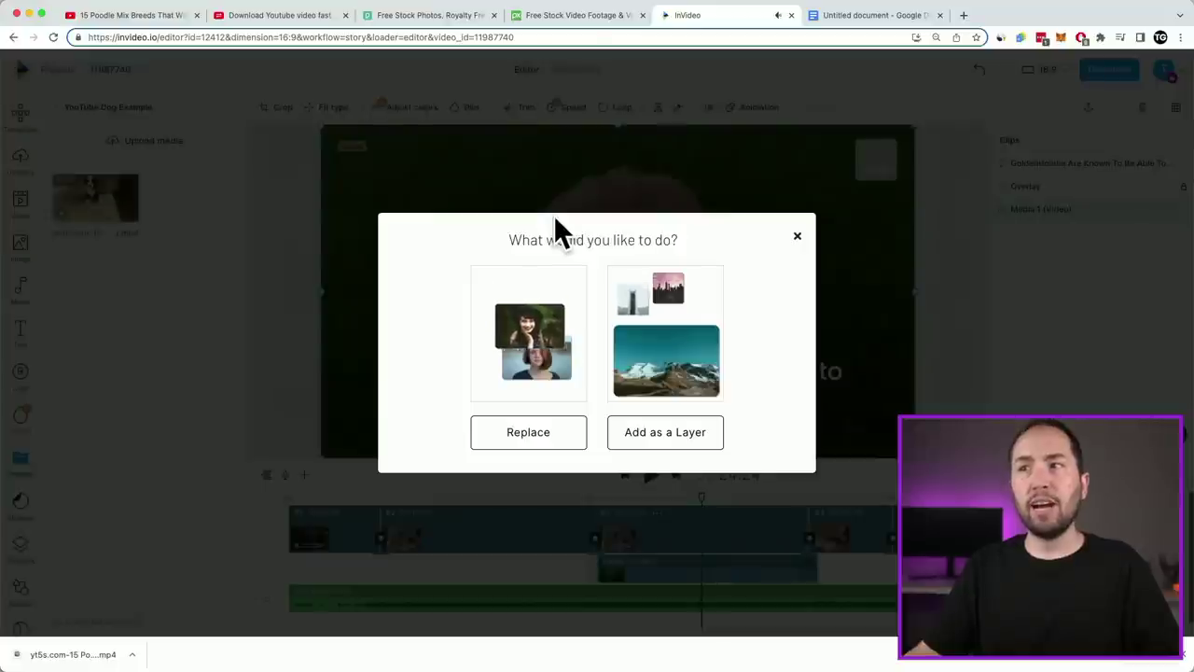
click(530, 433)
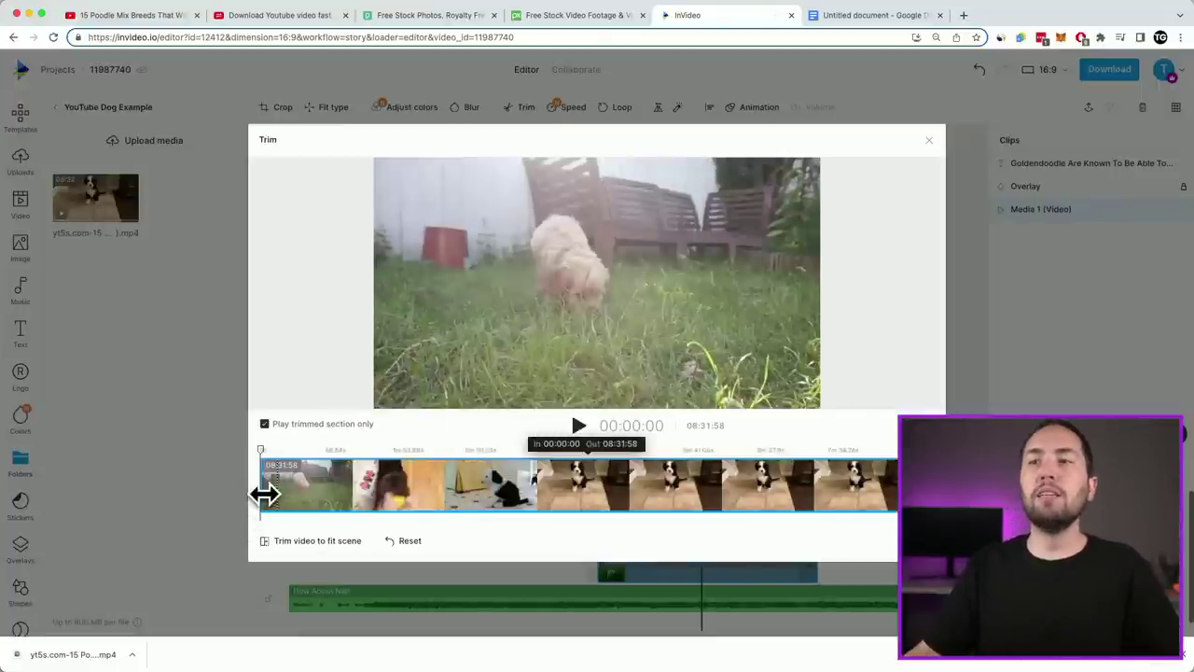
drag(262, 493, 488, 485)
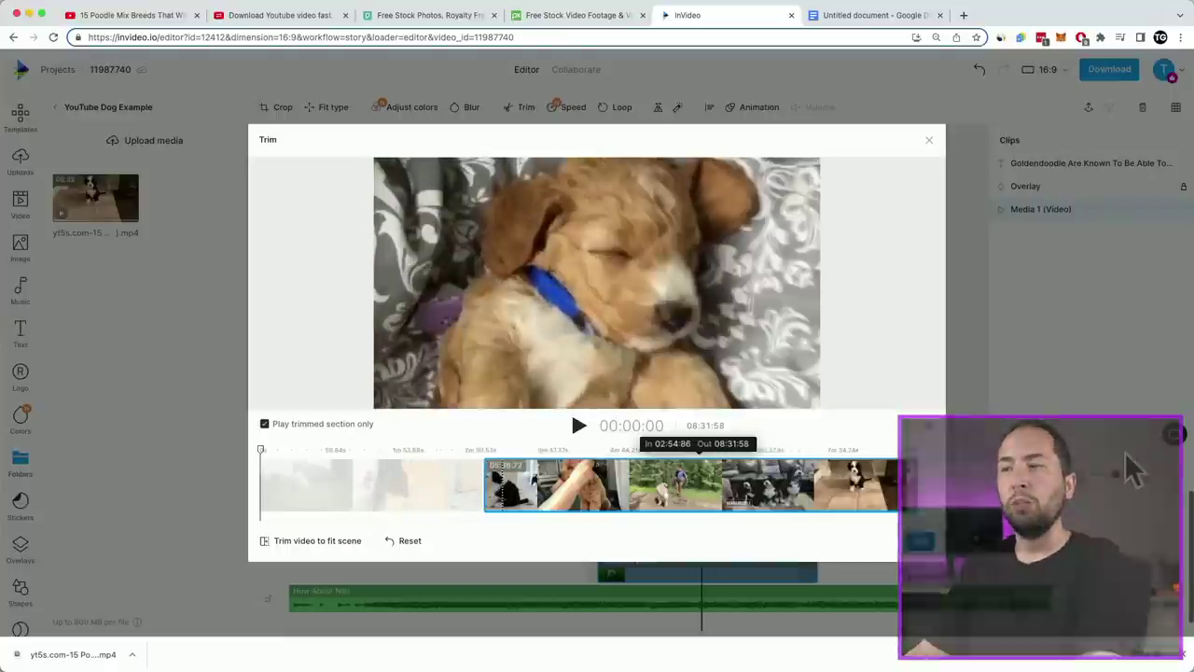
drag(919, 472, 620, 484)
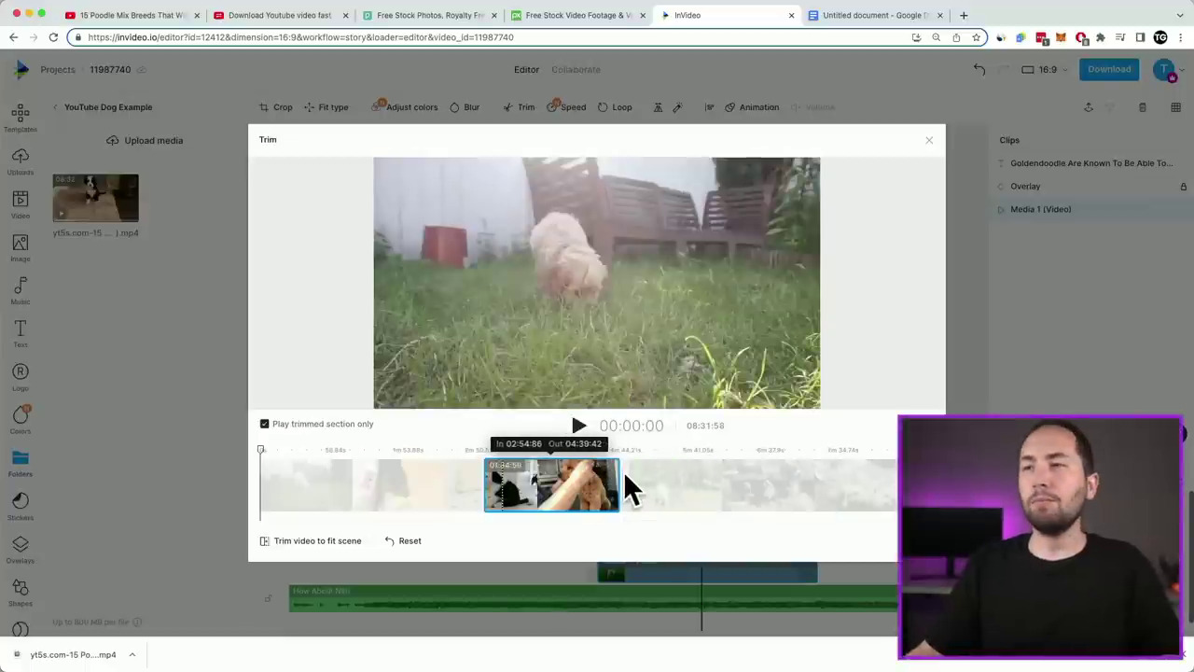
click(928, 140)
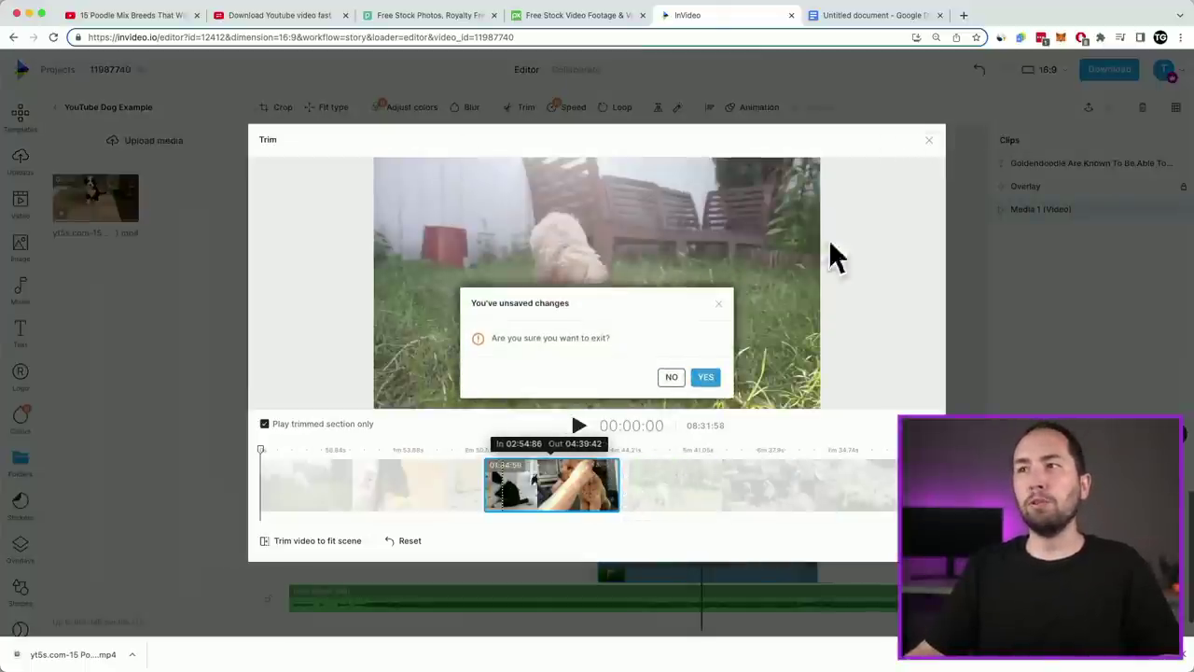
click(702, 377)
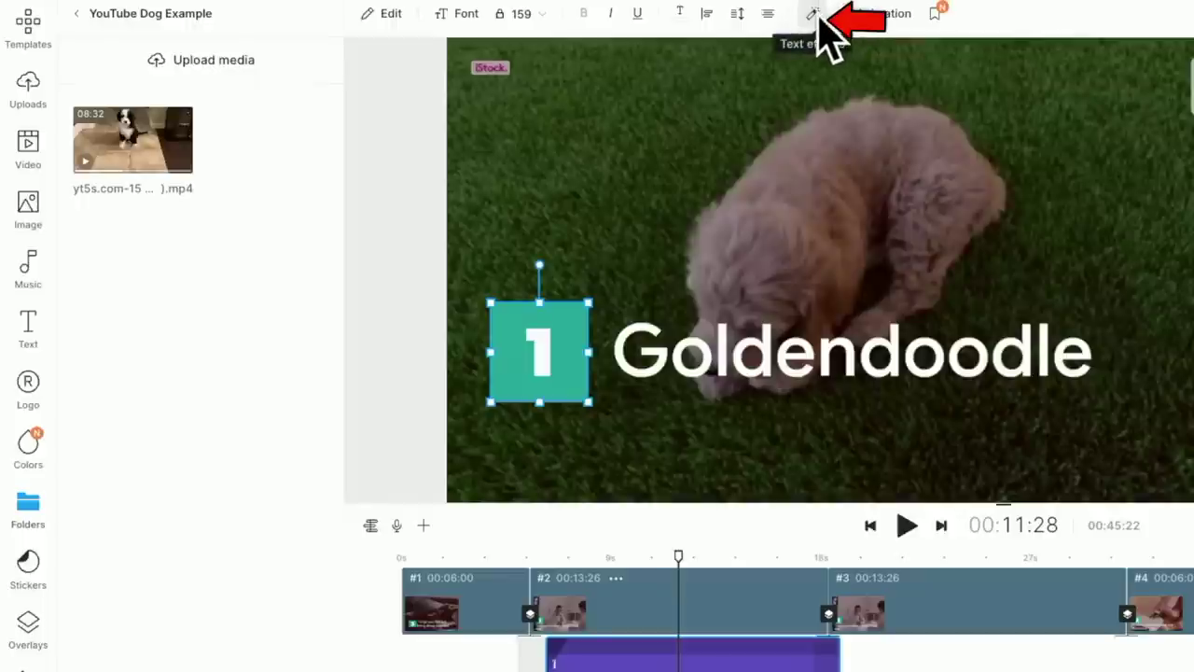
Change the number 1 box's background fill to #FF0033, replace the old green throughout the project, and check it in scene 4
click(813, 15)
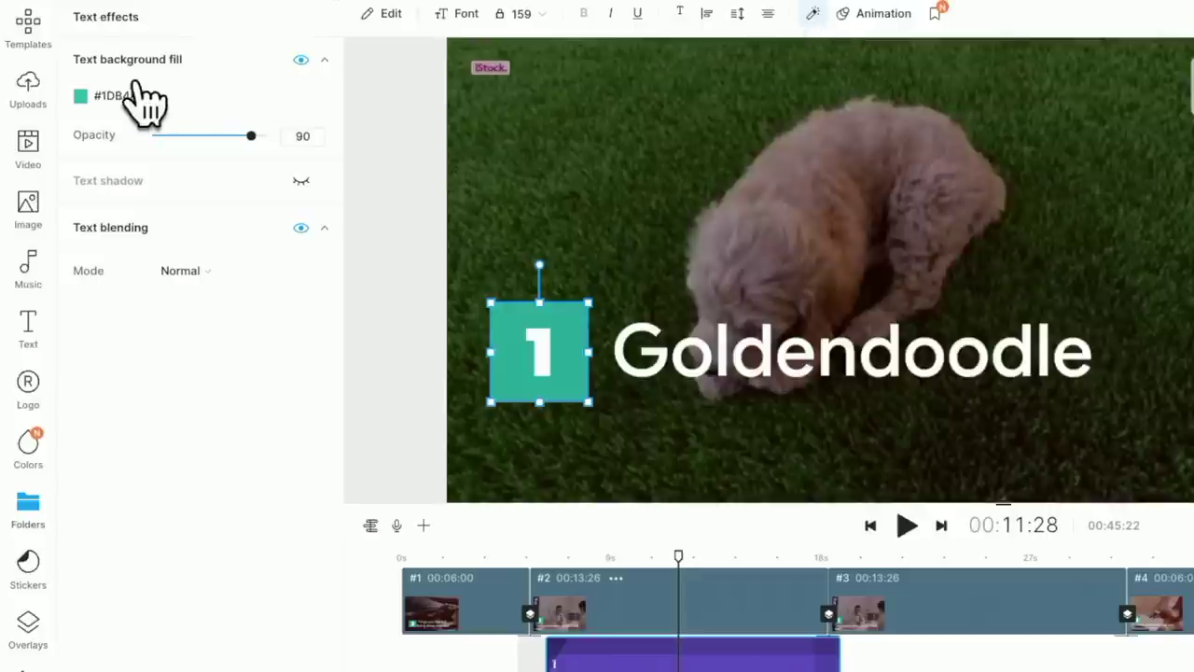
click(83, 96)
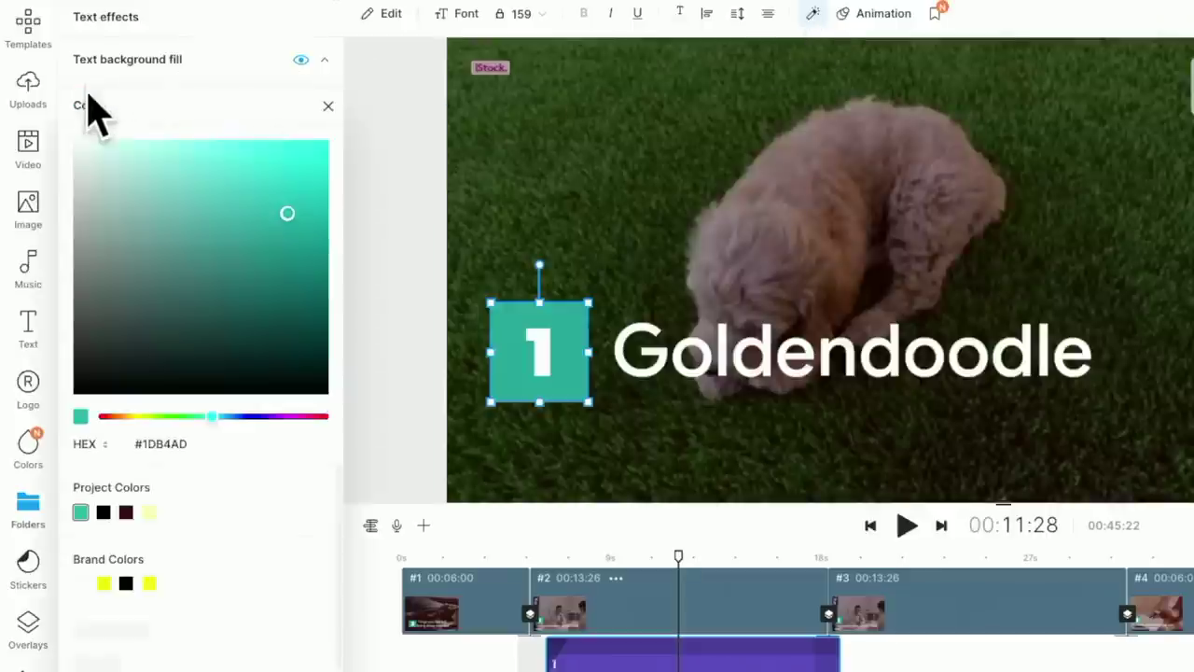
click(148, 512)
click(265, 254)
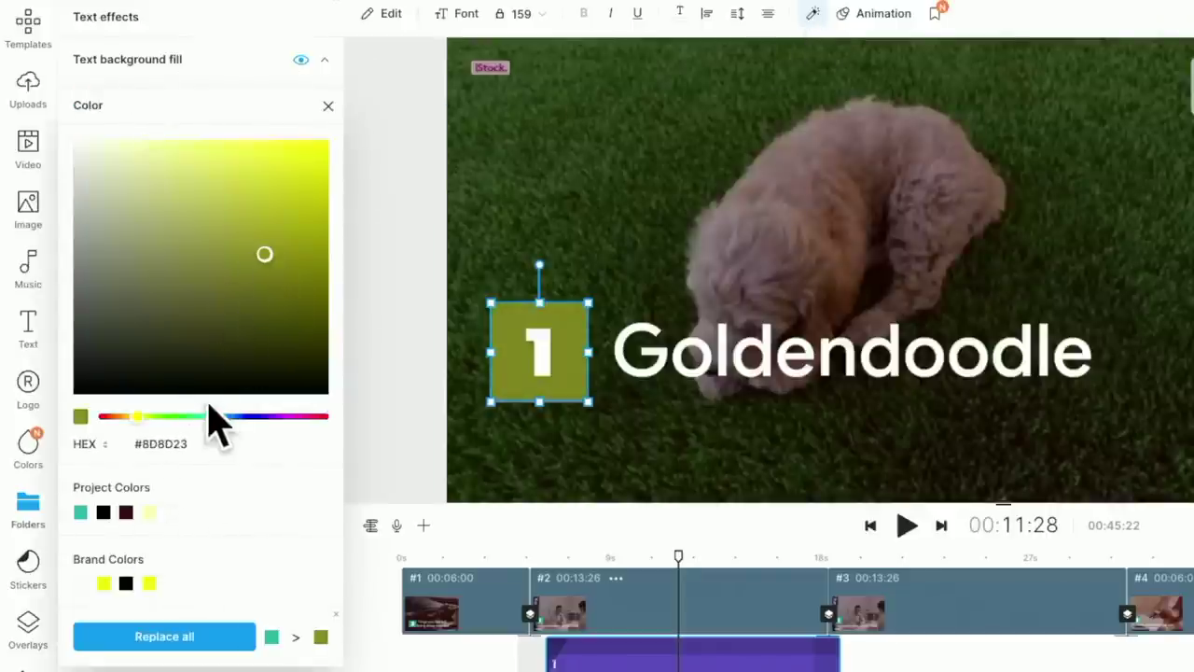
drag(308, 416, 321, 416)
drag(322, 154, 357, 145)
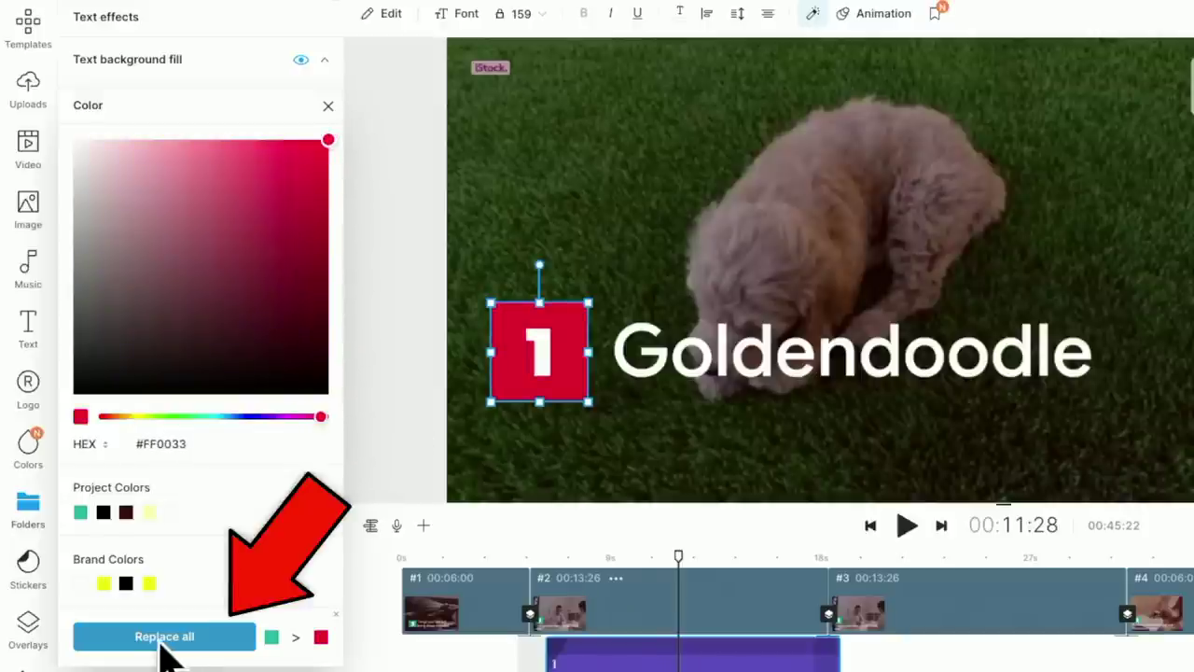
click(159, 638)
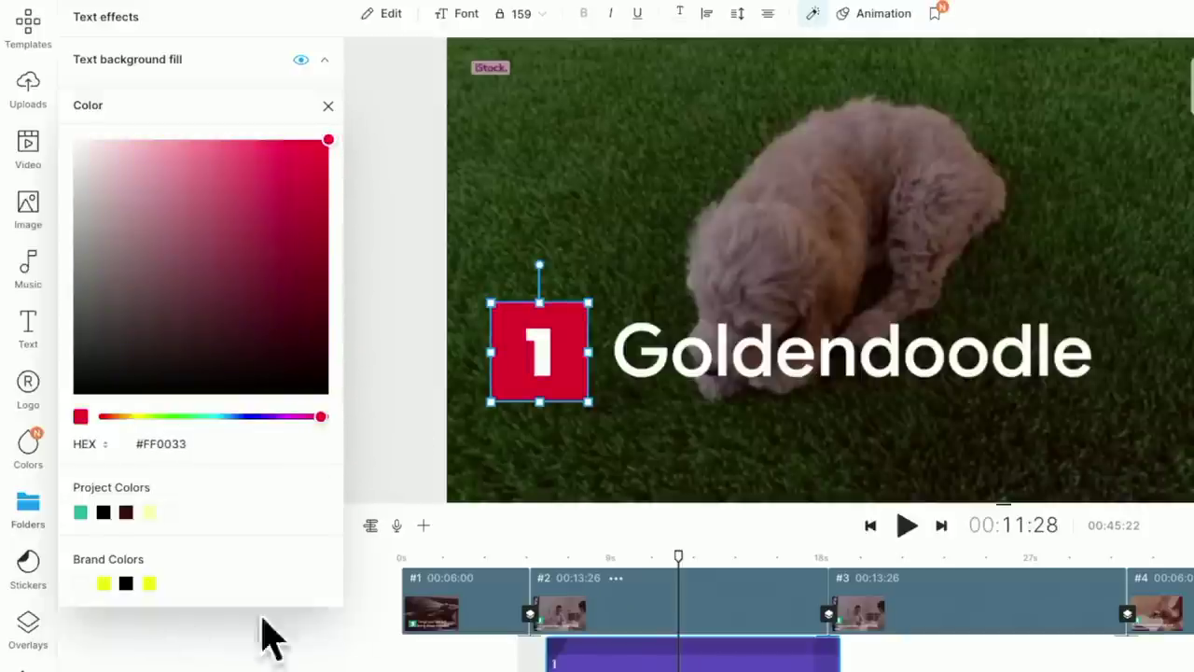
click(597, 631)
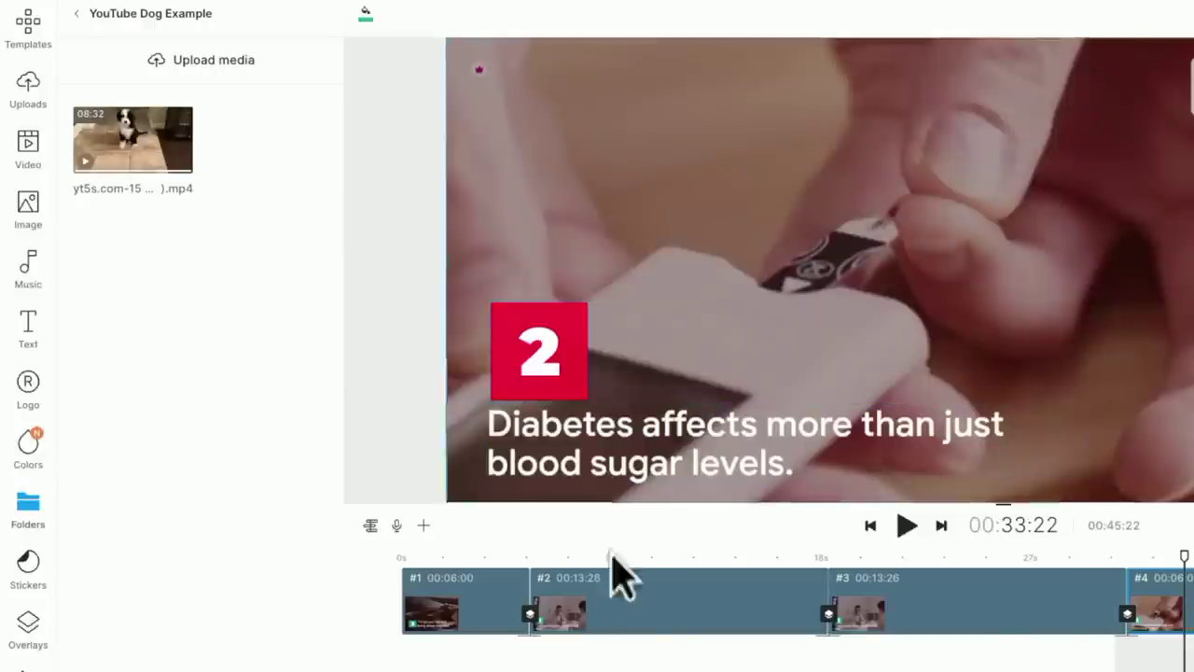
Record a voice-over in scene 2 starting from 00:07:21, and place its audio clip on a track above the music
click(578, 567)
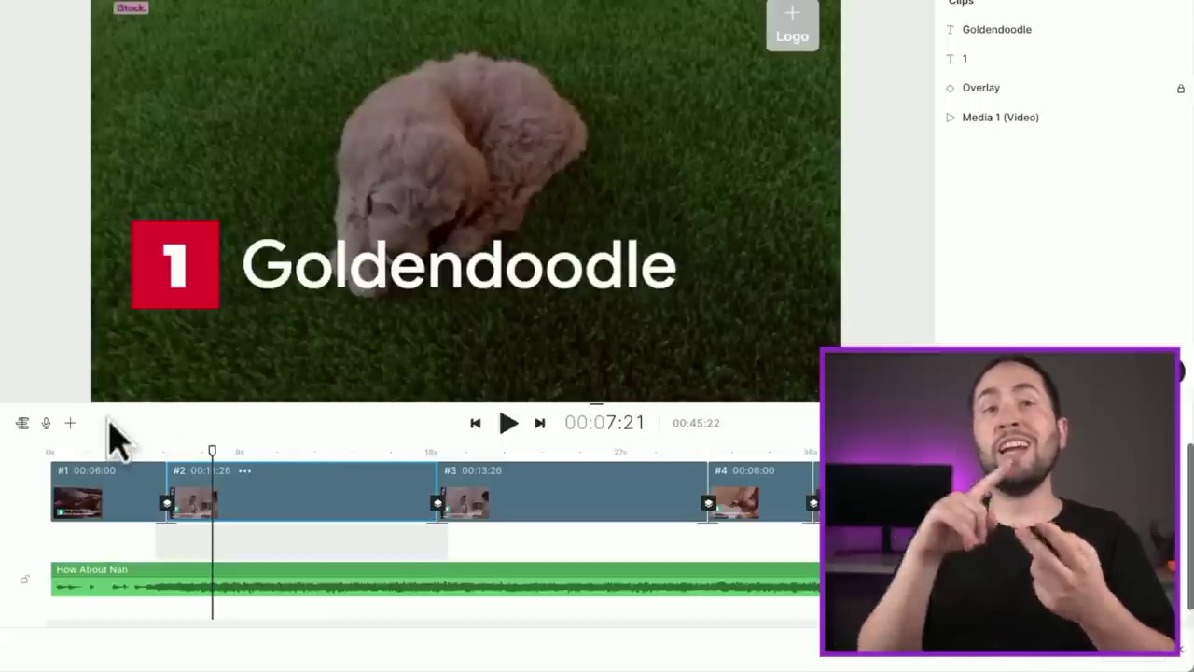
click(46, 424)
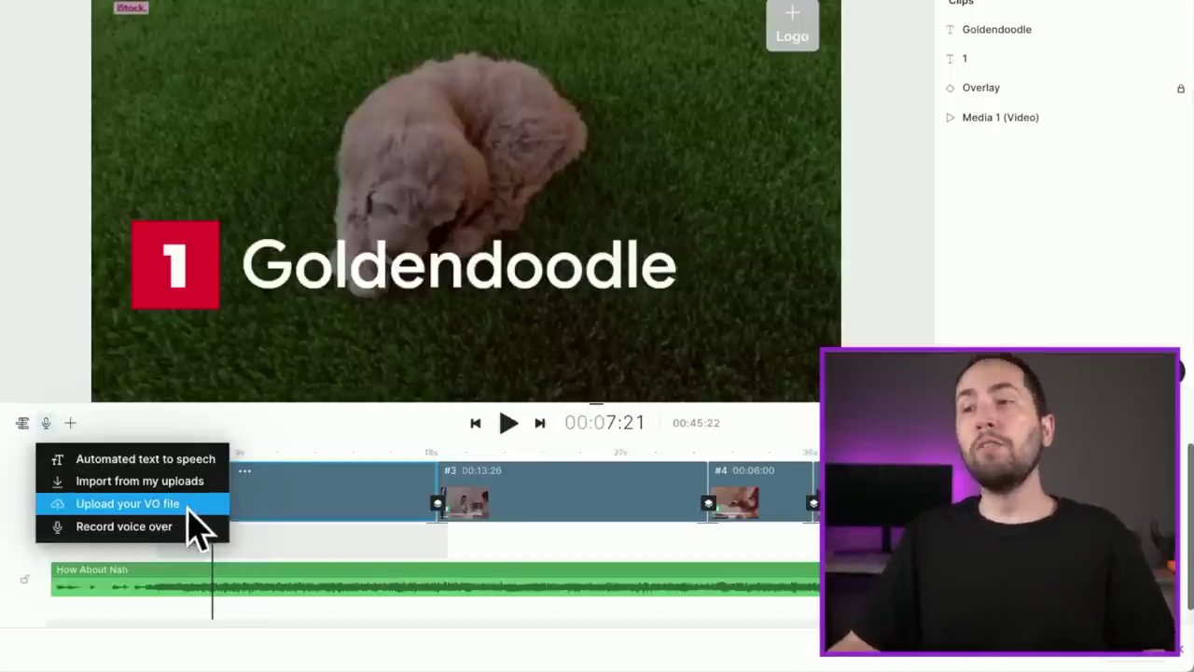
click(187, 527)
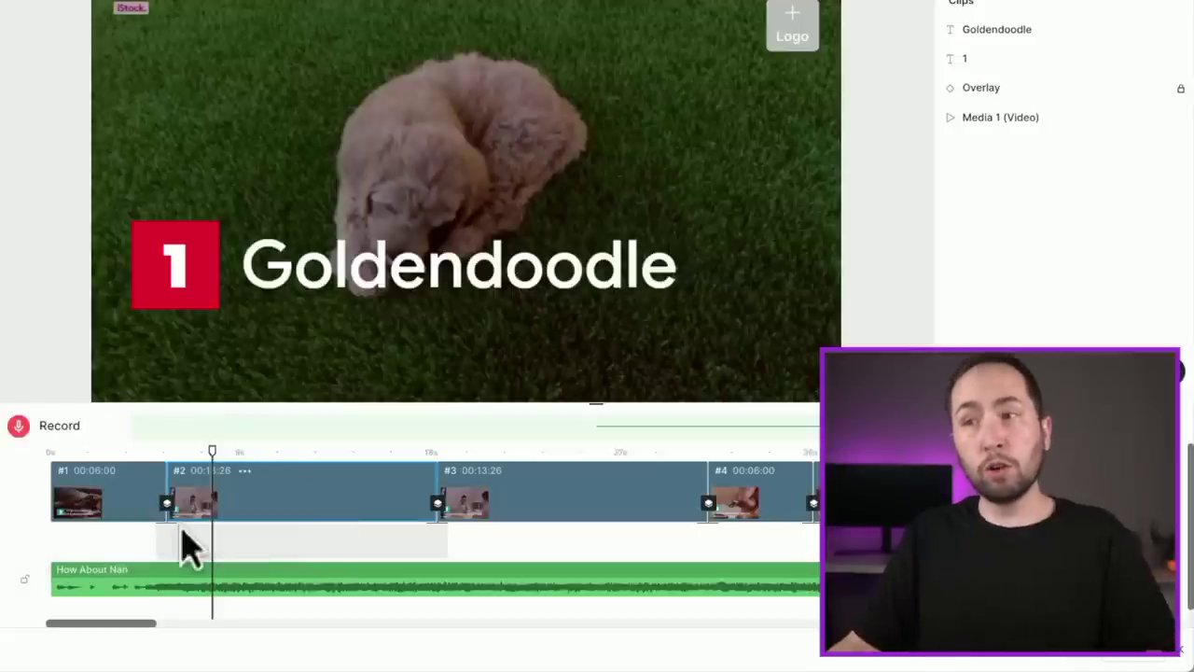
click(19, 428)
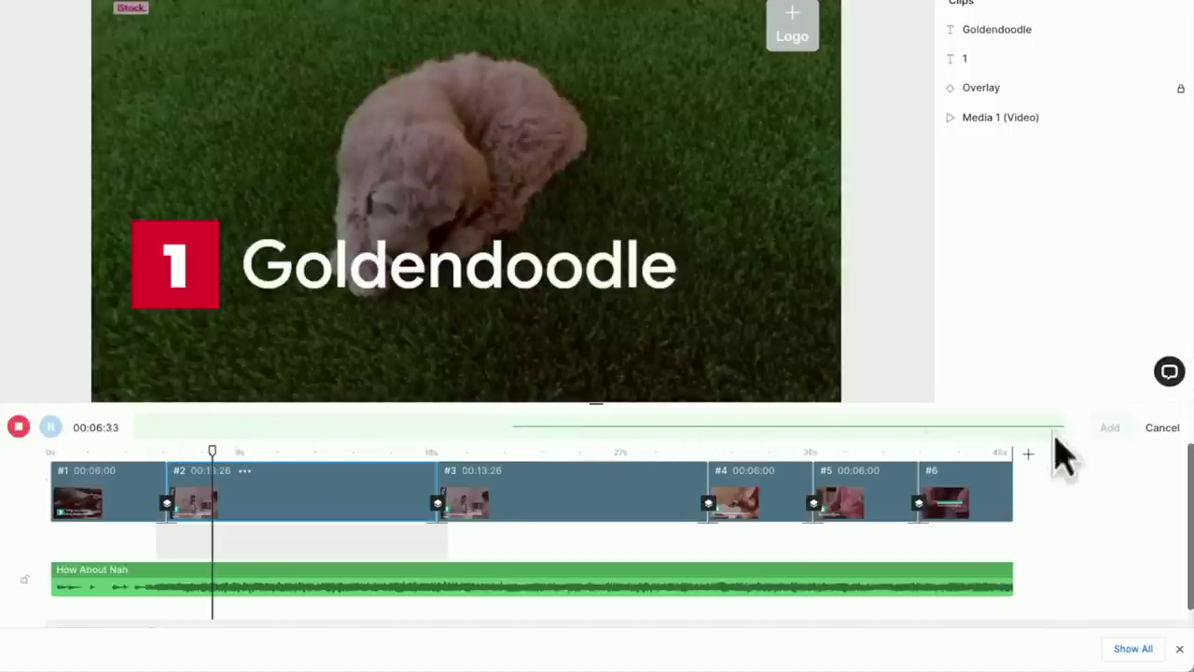
click(18, 426)
click(1110, 429)
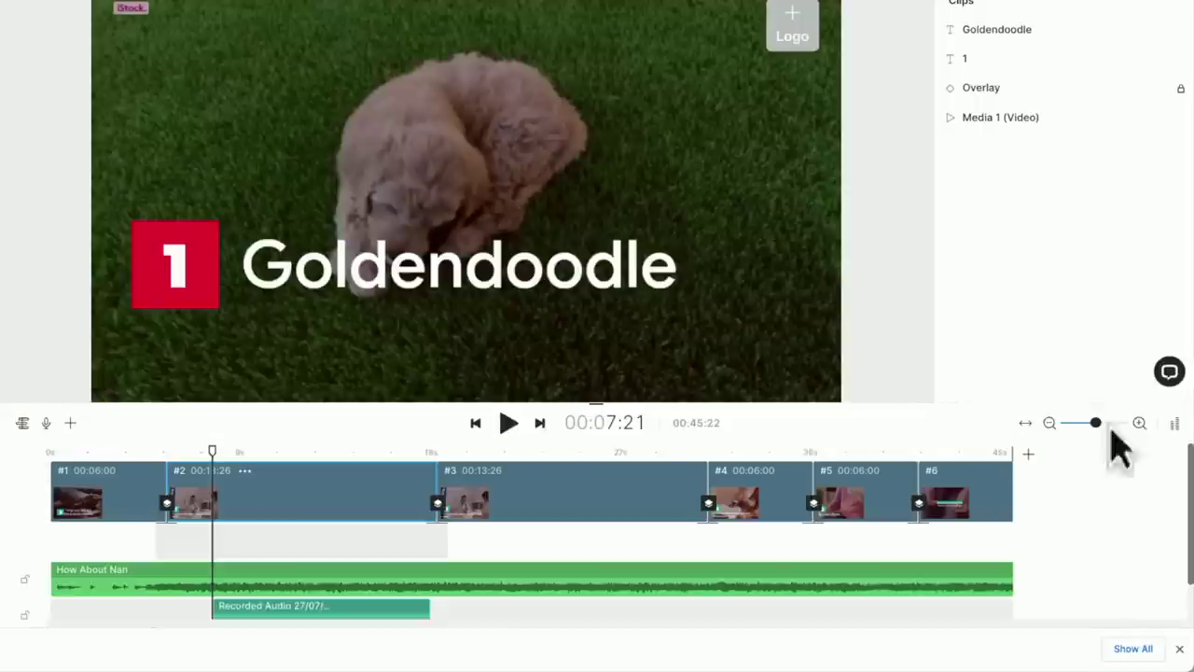
drag(260, 616, 303, 572)
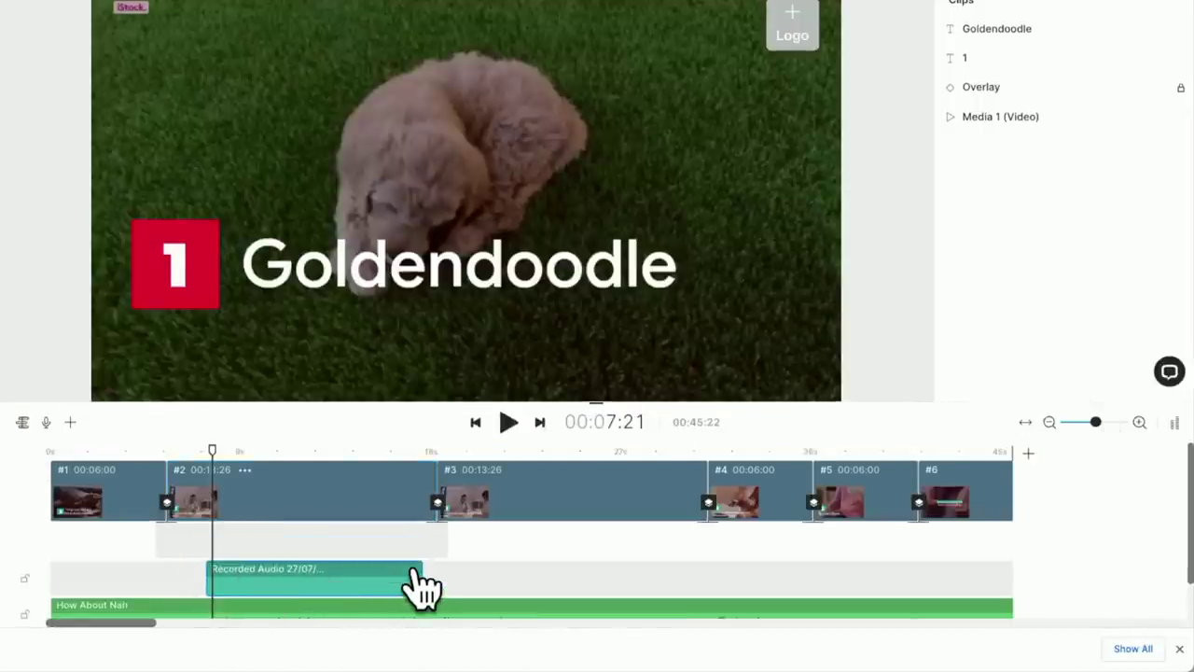